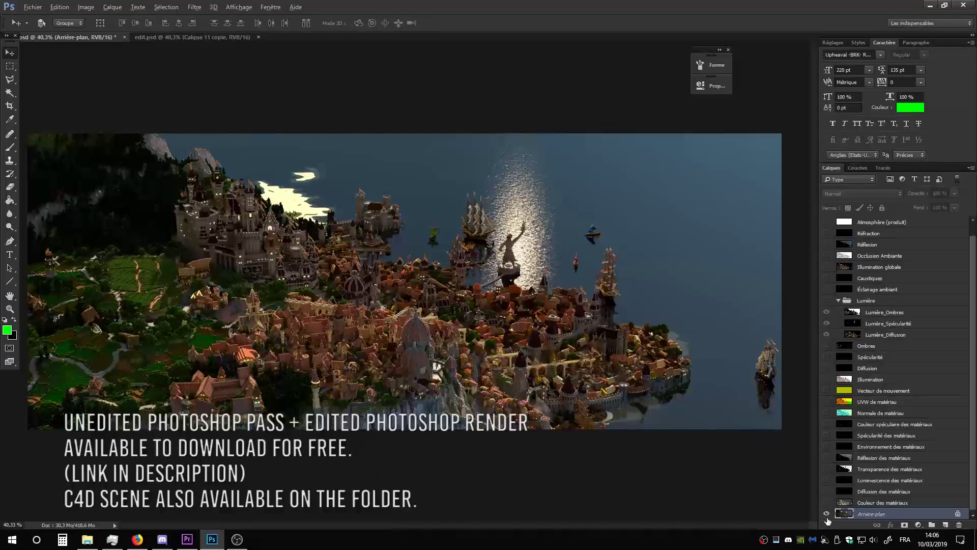
Show all render pass layers, then view the cloud-composited render in edit.psd.
{"action": "left_click", "coordinate": [827, 515], "text": "alt"}
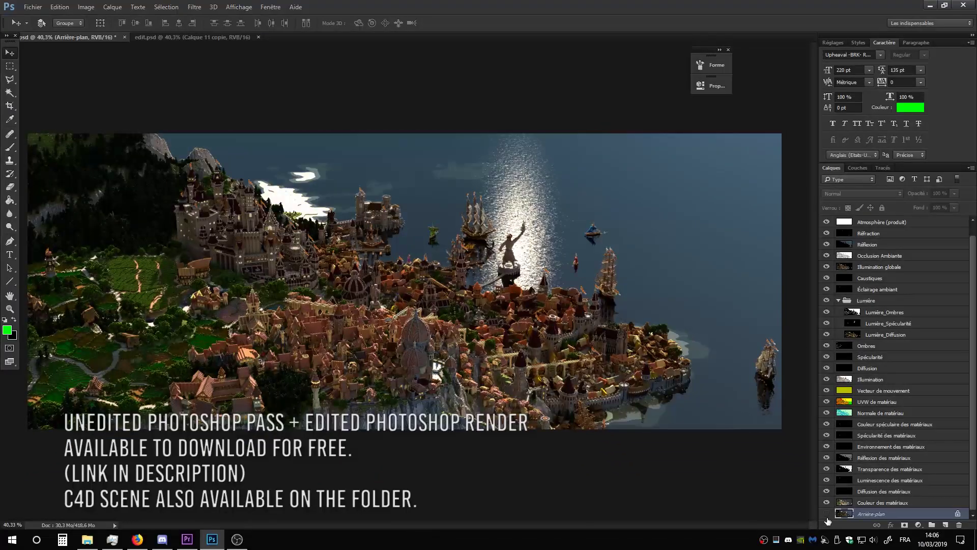
{"action": "scroll", "coordinate": [865, 488], "scroll_direction": "up", "scroll_amount": 1}
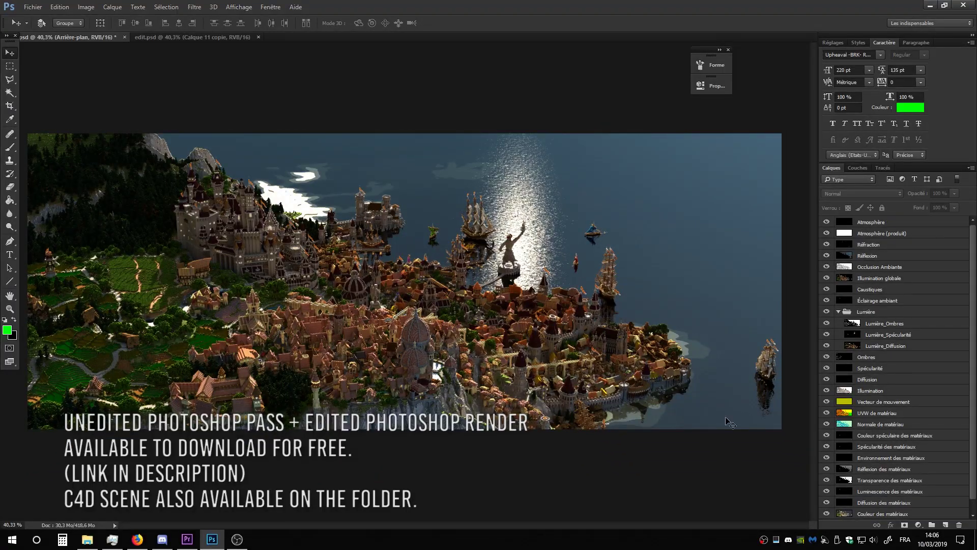
{"action": "left_click", "coordinate": [198, 37]}
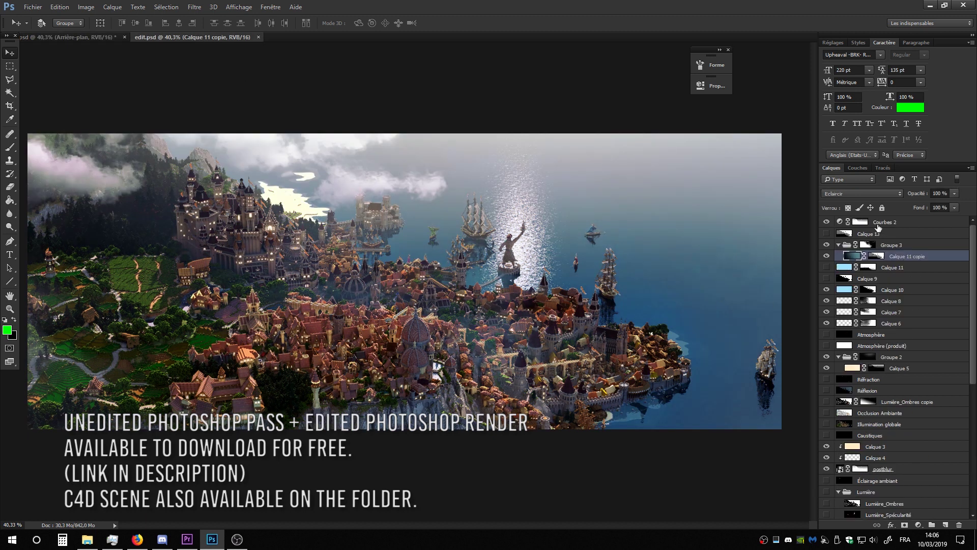
{"action": "scroll", "coordinate": [881, 356], "scroll_direction": "down", "scroll_amount": 2}
{"action": "scroll", "coordinate": [880, 387], "scroll_direction": "down", "scroll_amount": 2}
{"action": "scroll", "coordinate": [877, 422], "scroll_direction": "down", "scroll_amount": 2}
{"action": "scroll", "coordinate": [876, 458], "scroll_direction": "down", "scroll_amount": 2}
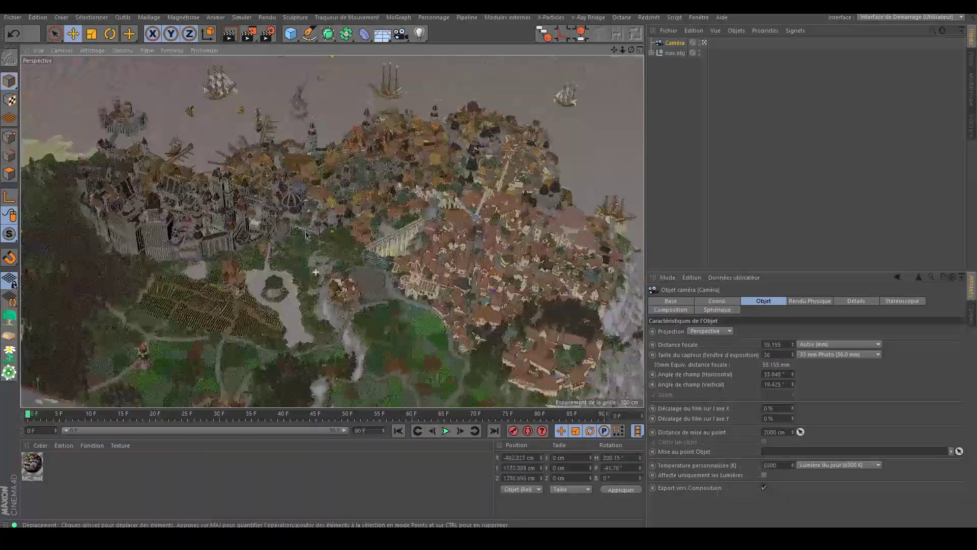
Orbit around the city and inspect it in the four-view layout.
{"action": "left_click_drag", "start_coordinate": [331, 232], "coordinate": [149, 159], "text": "alt"}
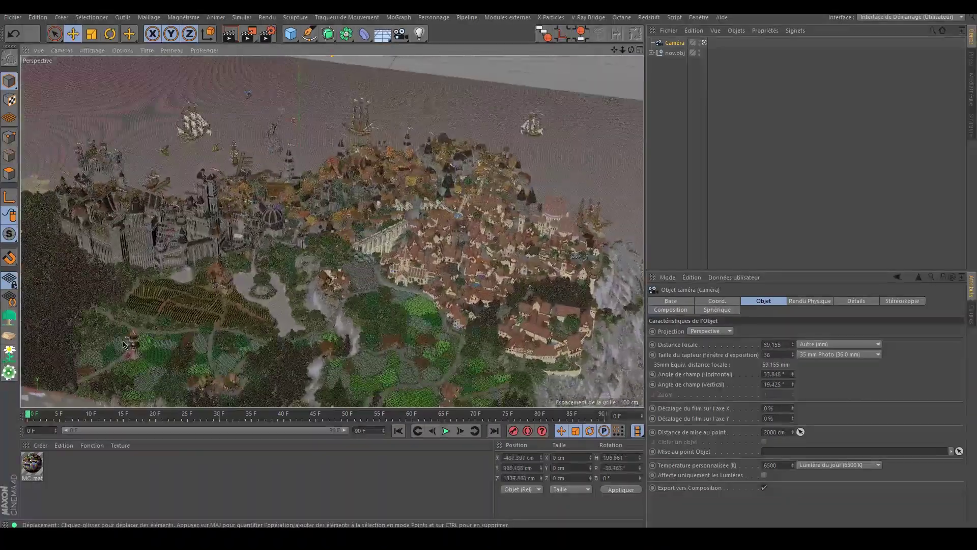
{"action": "left_click_drag", "start_coordinate": [381, 243], "coordinate": [356, 240], "text": "alt"}
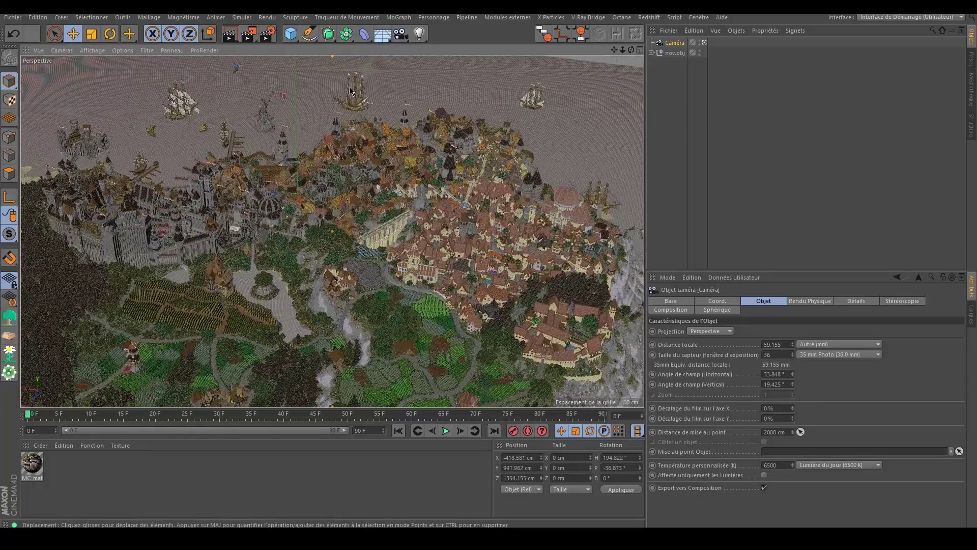
{"action": "key", "text": "r"}
{"action": "middle_click", "coordinate": [468, 246]}
{"action": "left_click_drag", "start_coordinate": [421, 105], "coordinate": [428, 110]}
{"action": "key", "text": "F1"}
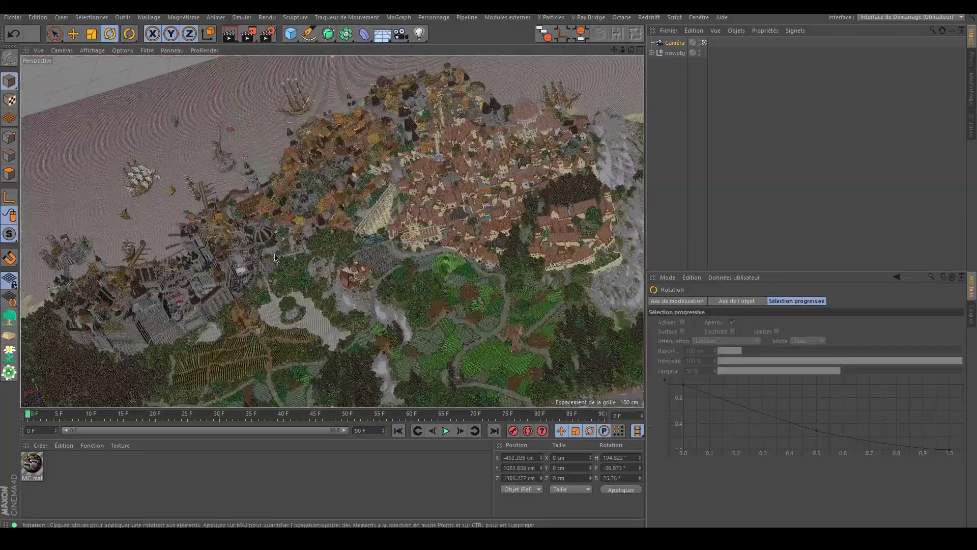
Add a Sol floor object and raise it to Y 5.9 cm.
{"action": "left_click", "coordinate": [383, 34]}
{"action": "left_click_drag", "start_coordinate": [331, 232], "coordinate": [360, 306], "text": "alt"}
{"action": "key", "text": "F5"}
{"action": "left_click", "coordinate": [74, 34]}
{"action": "middle_click", "coordinate": [488, 306]}
{"action": "scroll", "coordinate": [267, 225], "scroll_direction": "up", "scroll_amount": 3}
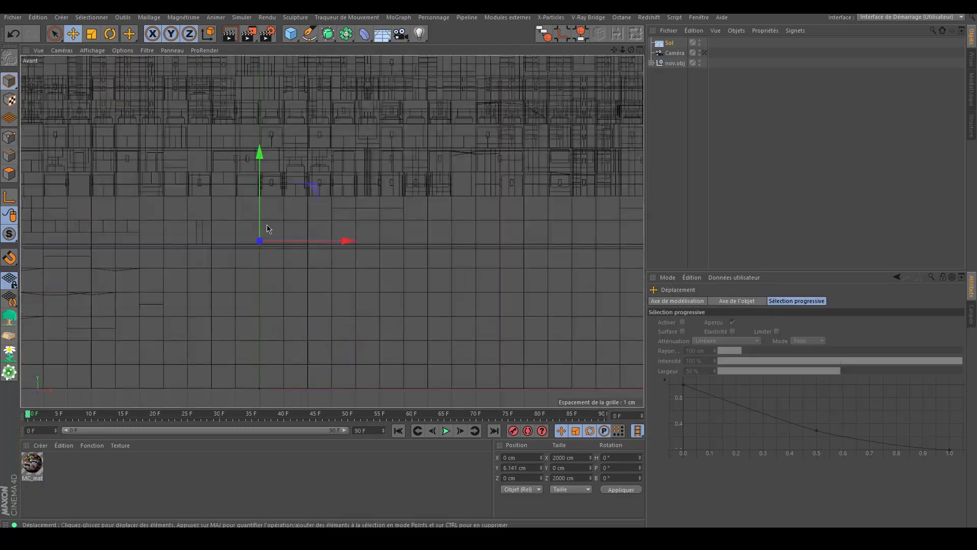
{"action": "left_click_drag", "start_coordinate": [240, 265], "coordinate": [247, 244]}
{"action": "key", "text": "F1"}
Create a new material Mat and apply it to the Sol floor.
{"action": "double_click", "coordinate": [232, 487]}
{"action": "left_click_drag", "start_coordinate": [32, 465], "coordinate": [670, 43]}
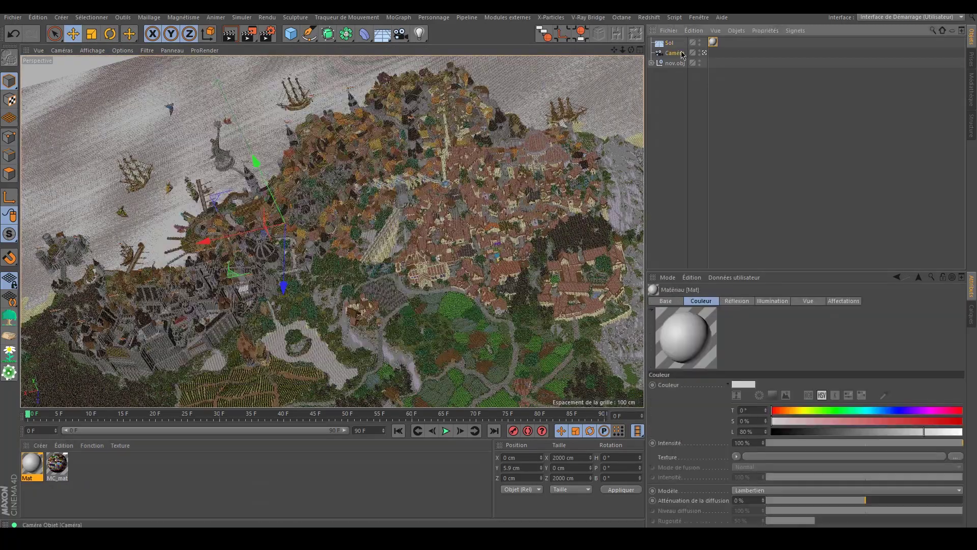
{"action": "left_click", "coordinate": [675, 52]}
{"action": "key", "text": "F5"}
{"action": "key", "text": "r"}
{"action": "key", "text": "F1"}
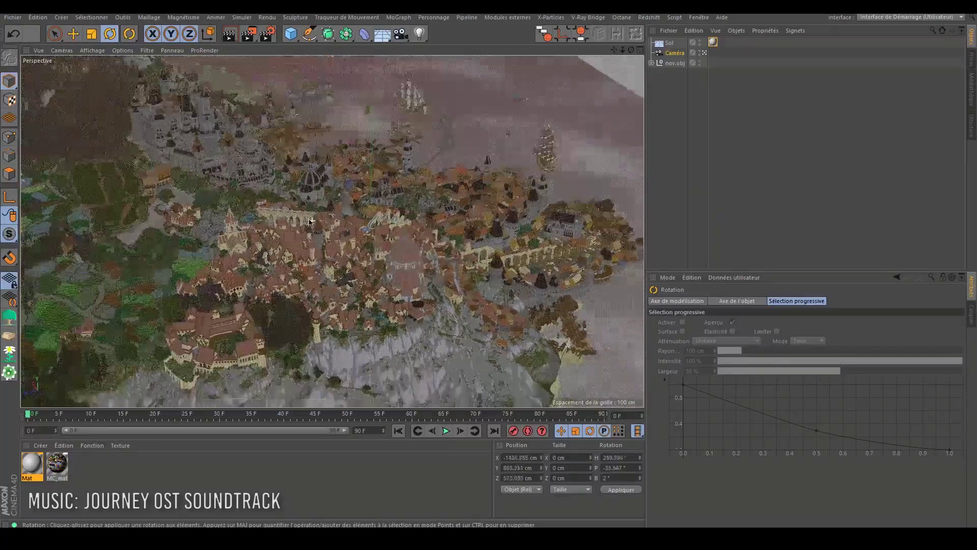
Make Mat blue transparent water (refraction 1.366) with Electrique Bruit relief, and add an infinite Lumière.
{"action": "double_click", "coordinate": [32, 464]}
{"action": "left_click", "coordinate": [178, 204]}
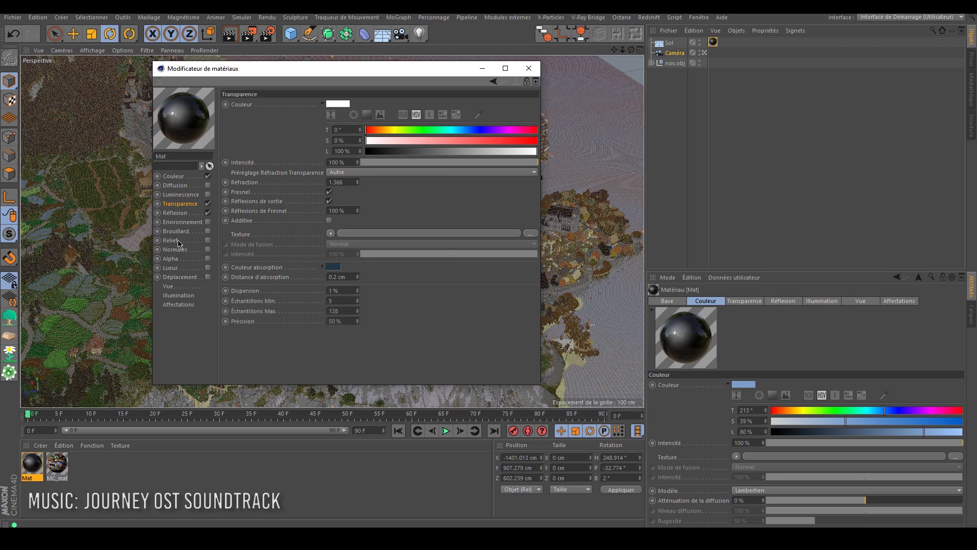
{"action": "left_click", "coordinate": [413, 148]}
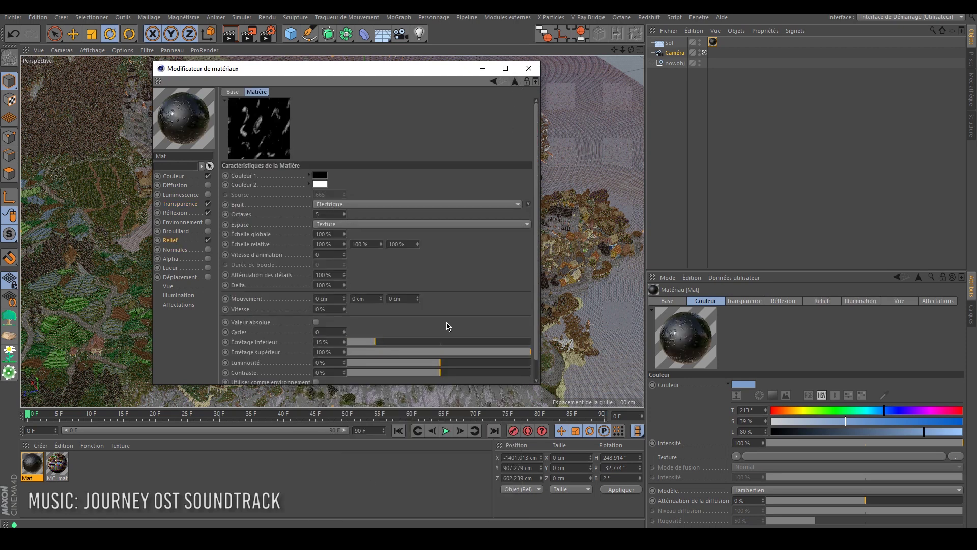
{"action": "left_click", "coordinate": [529, 68]}
{"action": "left_click", "coordinate": [420, 34]}
{"action": "left_click", "coordinate": [546, 72]}
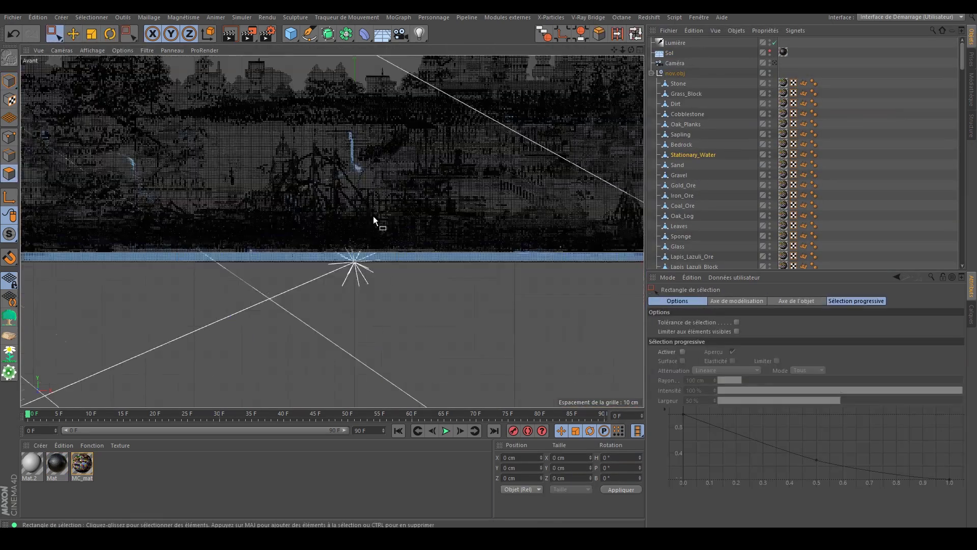
Box-select the Stationary_Water strip in the front view.
{"action": "left_click_drag", "start_coordinate": [66, 267], "coordinate": [630, 233]}
{"action": "scroll", "coordinate": [214, 229], "scroll_direction": "up", "scroll_amount": 5}
{"action": "scroll", "coordinate": [49, 162], "scroll_direction": "down", "scroll_amount": 6}
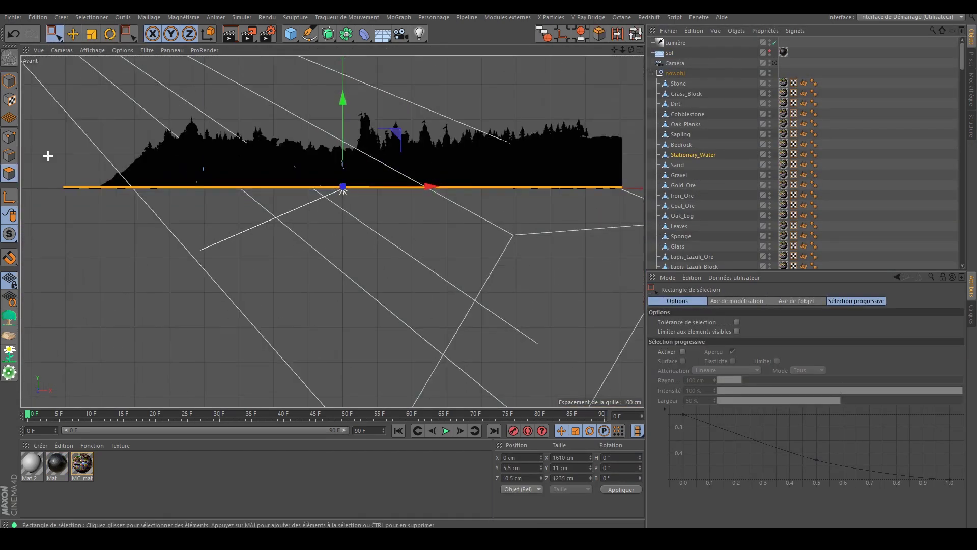
{"action": "scroll", "coordinate": [595, 189], "scroll_direction": "up", "scroll_amount": 5}
{"action": "left_click_drag", "start_coordinate": [204, 159], "coordinate": [603, 184]}
{"action": "scroll", "coordinate": [350, 181], "scroll_direction": "up", "scroll_amount": 3}
{"action": "scroll", "coordinate": [389, 188], "scroll_direction": "down", "scroll_amount": 8}
Switch to the perspective view and orbit down to a close top view of the town.
{"action": "middle_click", "coordinate": [246, 179]}
{"action": "middle_click", "coordinate": [458, 289]}
{"action": "middle_click", "coordinate": [537, 239]}
{"action": "middle_click", "coordinate": [204, 153]}
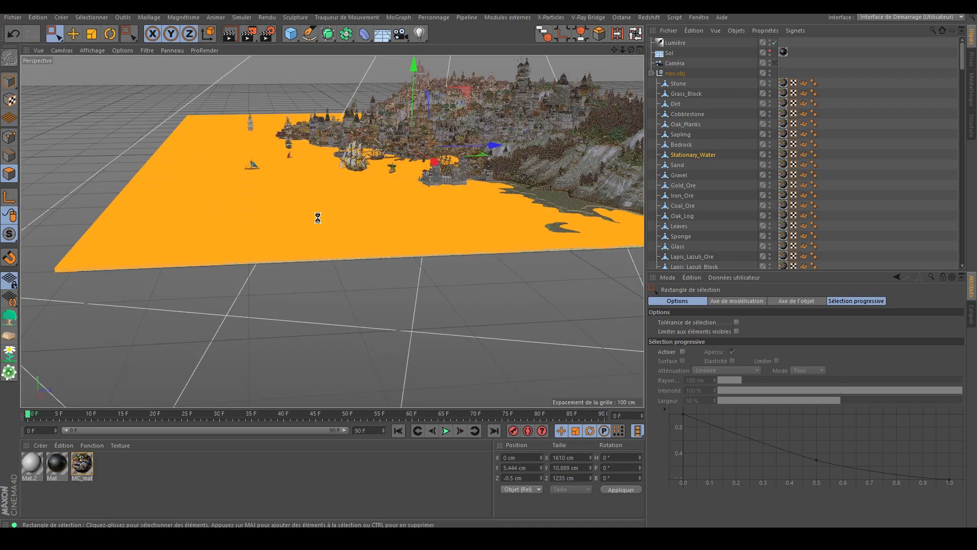
{"action": "left_click", "coordinate": [204, 331]}
{"action": "scroll", "coordinate": [367, 158], "scroll_direction": "up", "scroll_amount": 5}
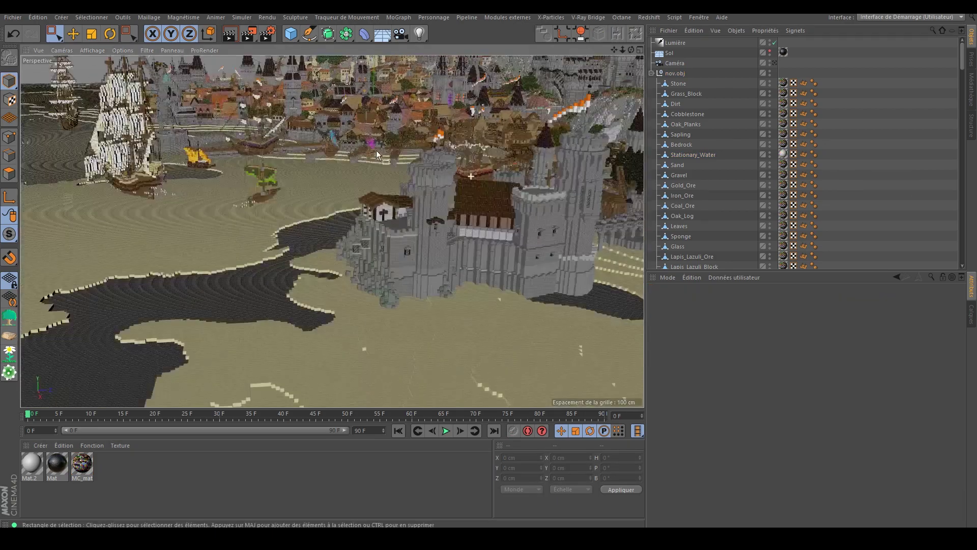
{"action": "left_click_drag", "start_coordinate": [356, 204], "coordinate": [367, 158], "text": "alt"}
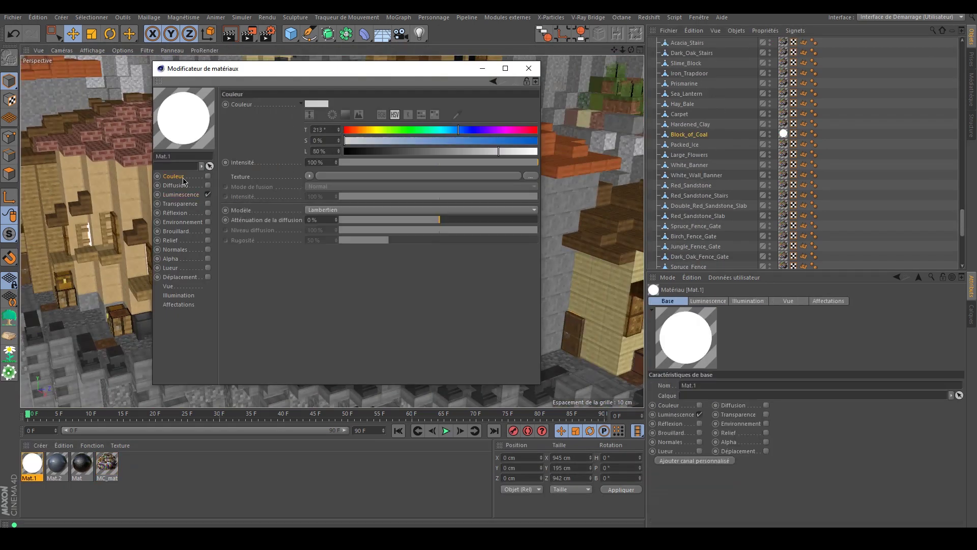
Copy the glowing feu material and assign it to the Jack_o'Lantern blocks.
{"action": "left_click", "coordinate": [528, 71]}
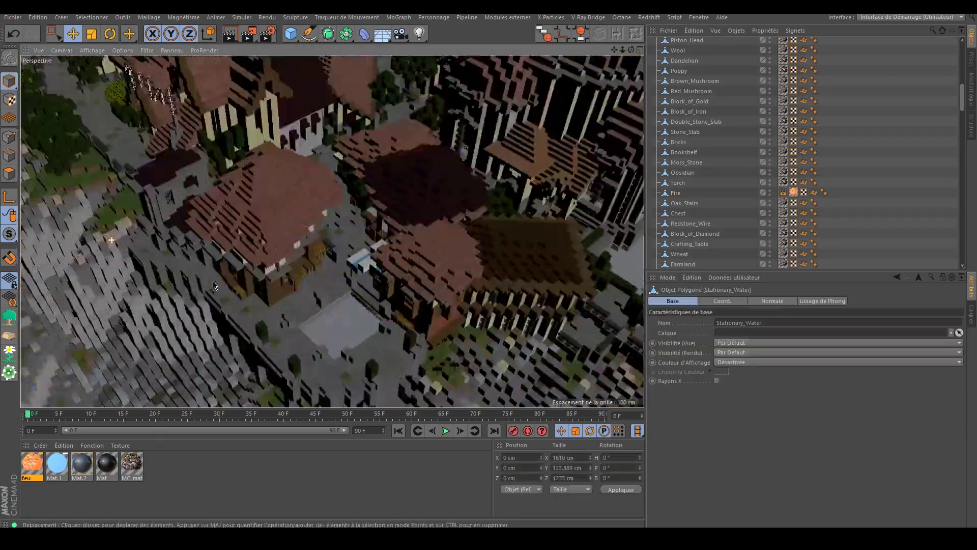
{"action": "key", "text": "o"}
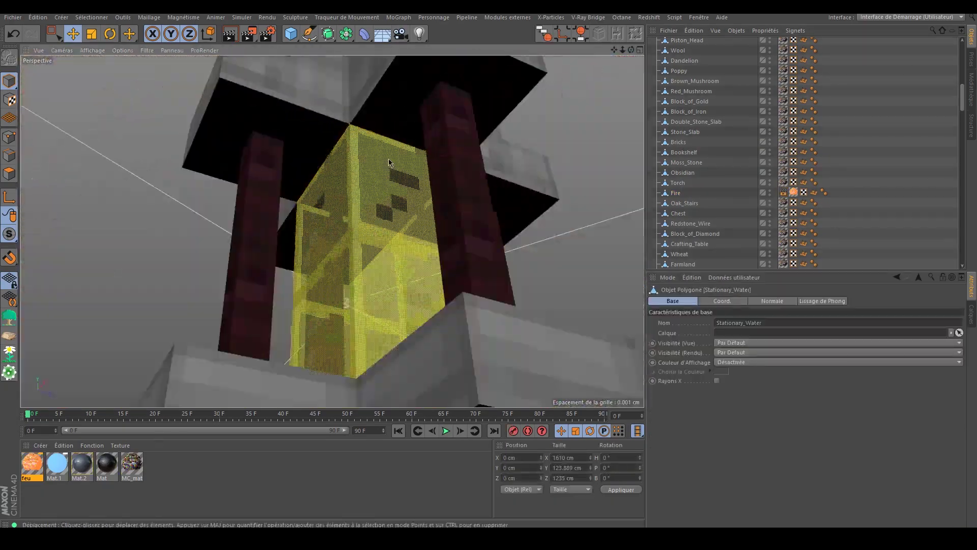
{"action": "left_click_drag", "start_coordinate": [32, 462], "coordinate": [33, 463], "text": "ctrl"}
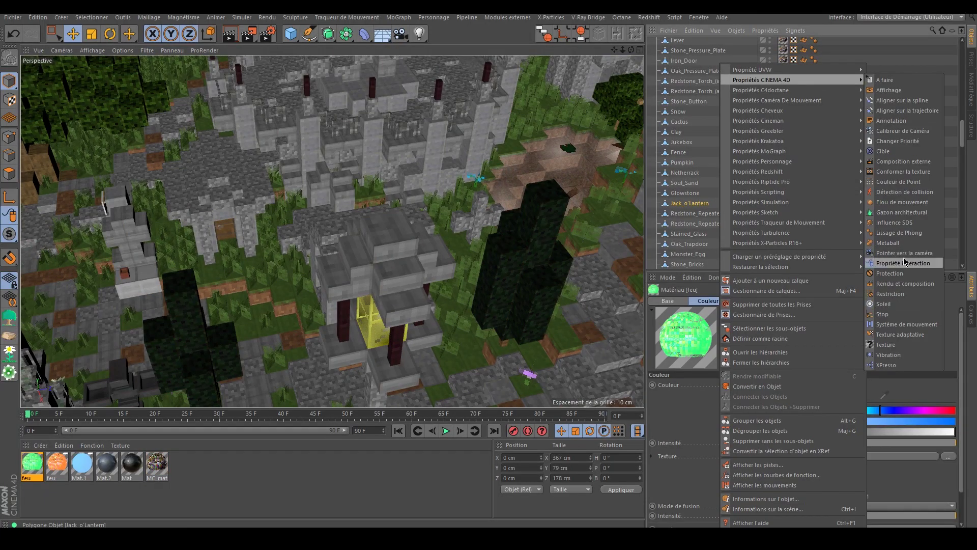
{"action": "left_click", "coordinate": [905, 262]}
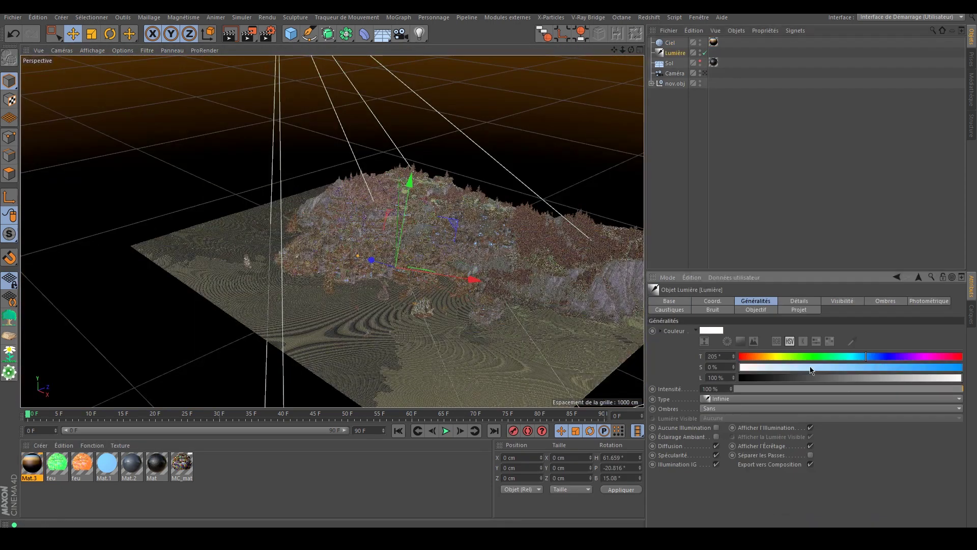
Tint the Lumière colour slightly blue, choose its shadow type, and review Mat's Relief noise.
{"action": "left_click", "coordinate": [811, 367]}
{"action": "left_click", "coordinate": [774, 408]}
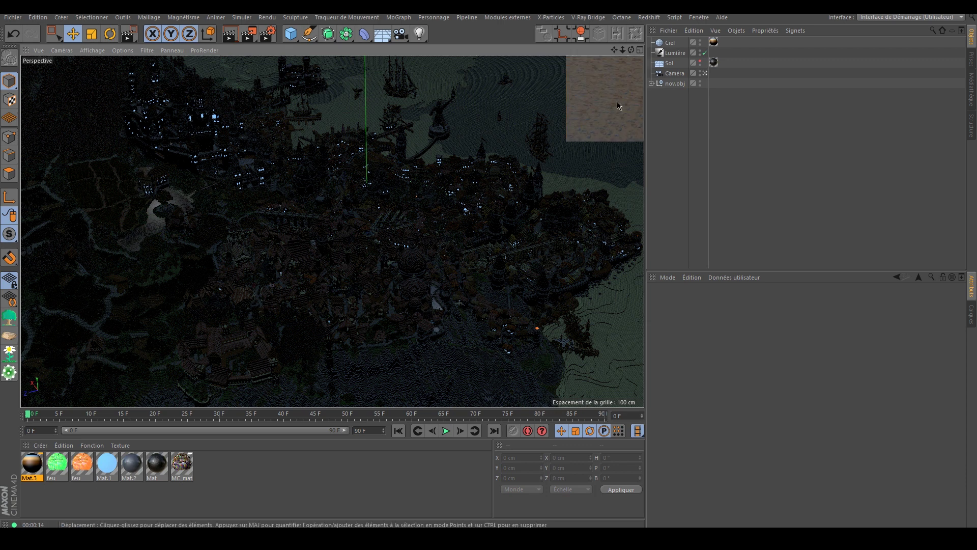
{"action": "double_click", "coordinate": [156, 463]}
{"action": "left_click", "coordinate": [171, 240]}
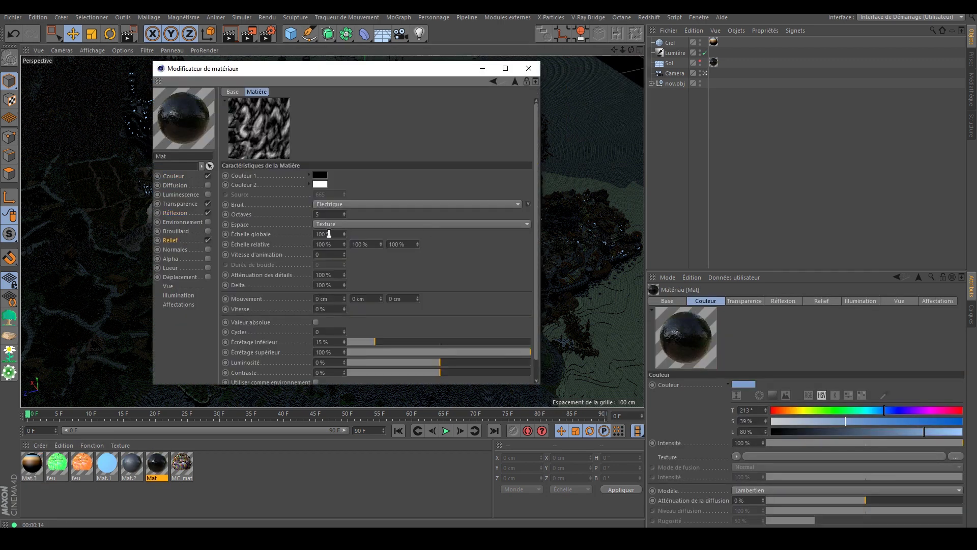
{"action": "left_click", "coordinate": [529, 69]}
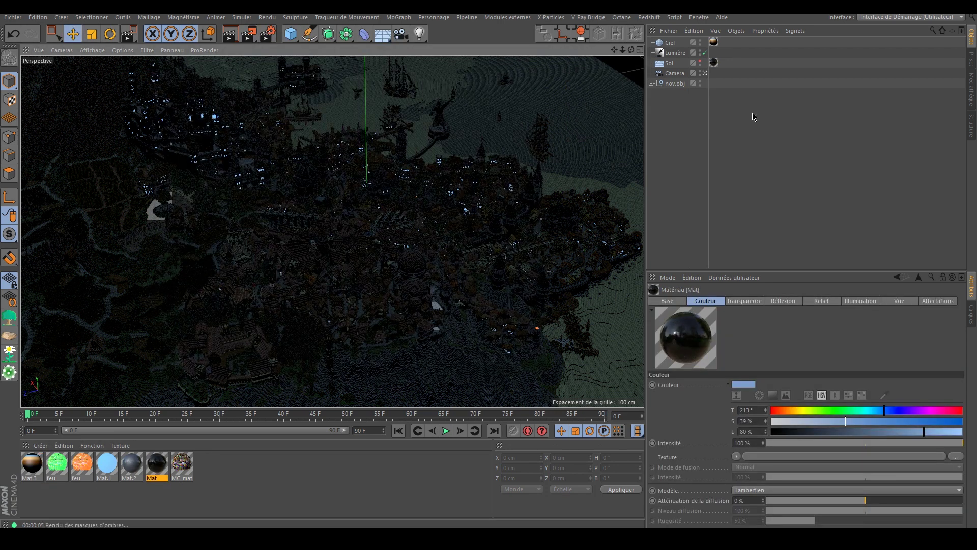
{"action": "double_click", "coordinate": [147, 471]}
{"action": "left_click", "coordinate": [529, 68]}
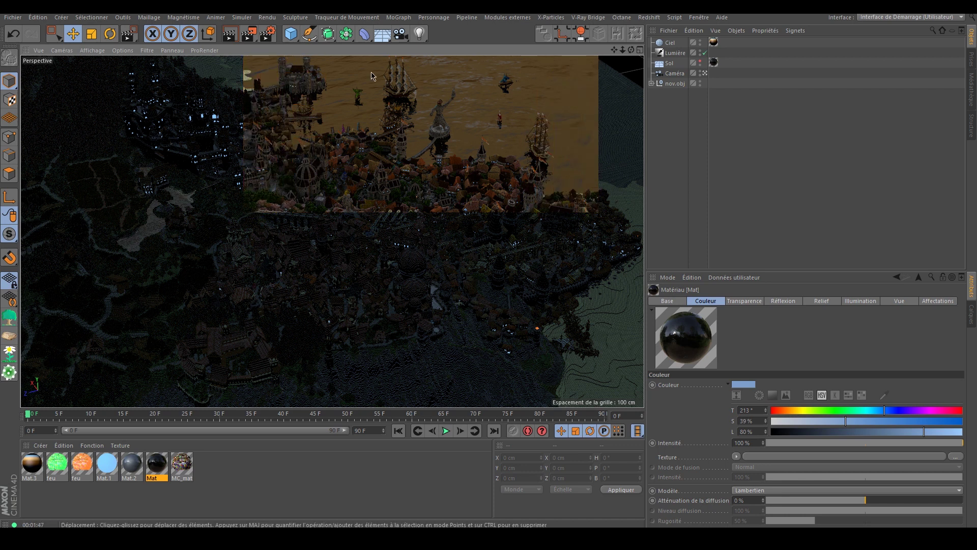
Wrap Mat's Relief noise in a Calque shader with Bruit at 20% scale.
{"action": "double_click", "coordinate": [158, 464]}
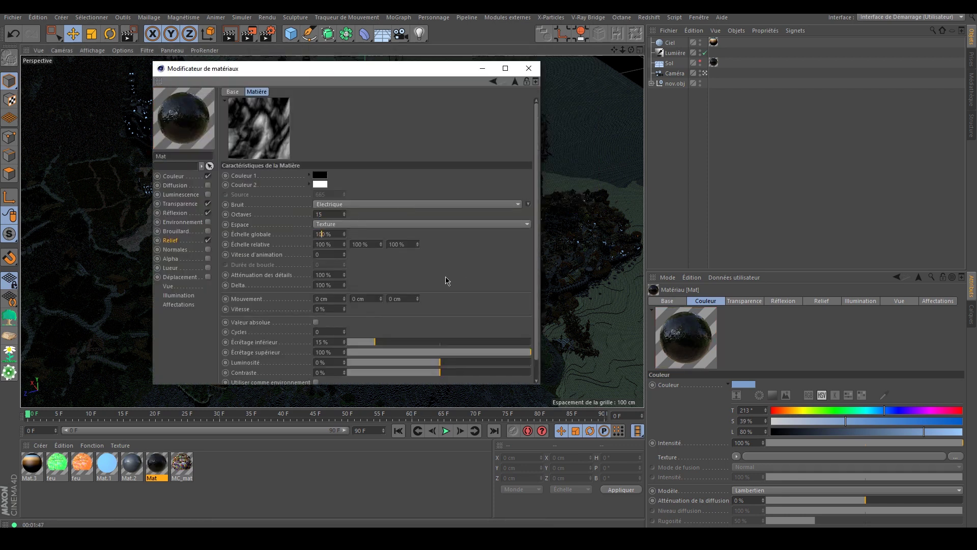
{"action": "left_click", "coordinate": [515, 82]}
{"action": "left_click", "coordinate": [305, 167]}
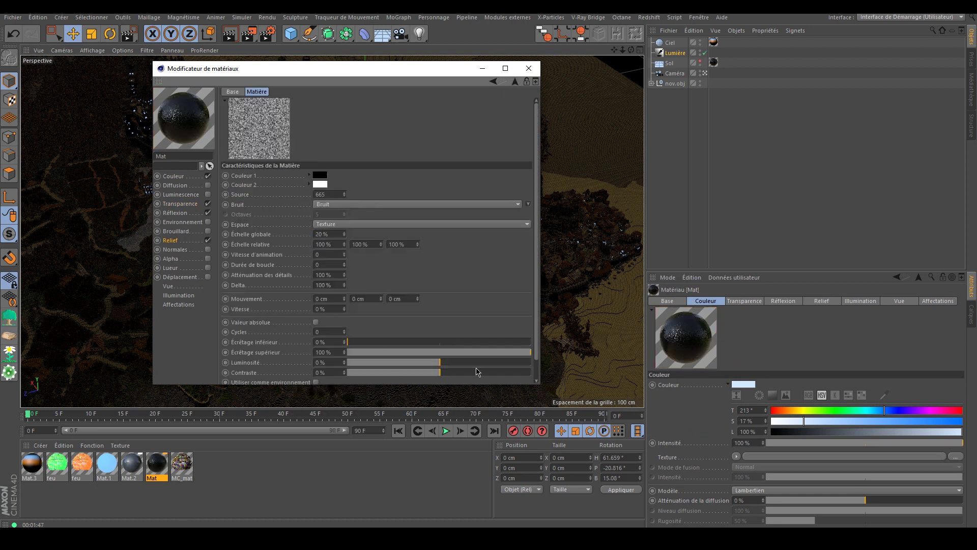
{"action": "left_click", "coordinate": [249, 33]}
{"action": "left_click", "coordinate": [278, 46]}
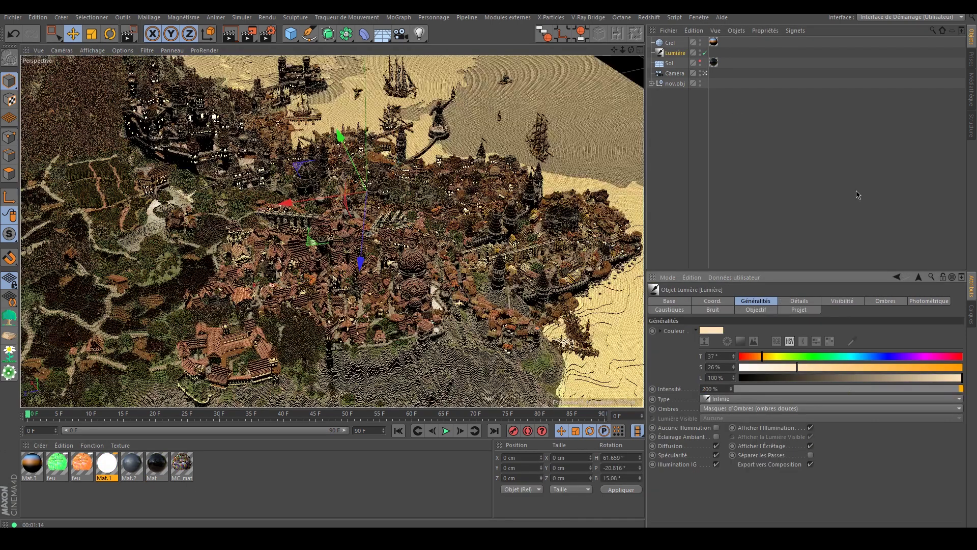
Set the render output to 1920×720 and enable global illumination and ambient occlusion.
{"action": "left_click", "coordinate": [83, 44]}
{"action": "key", "text": "Return"}
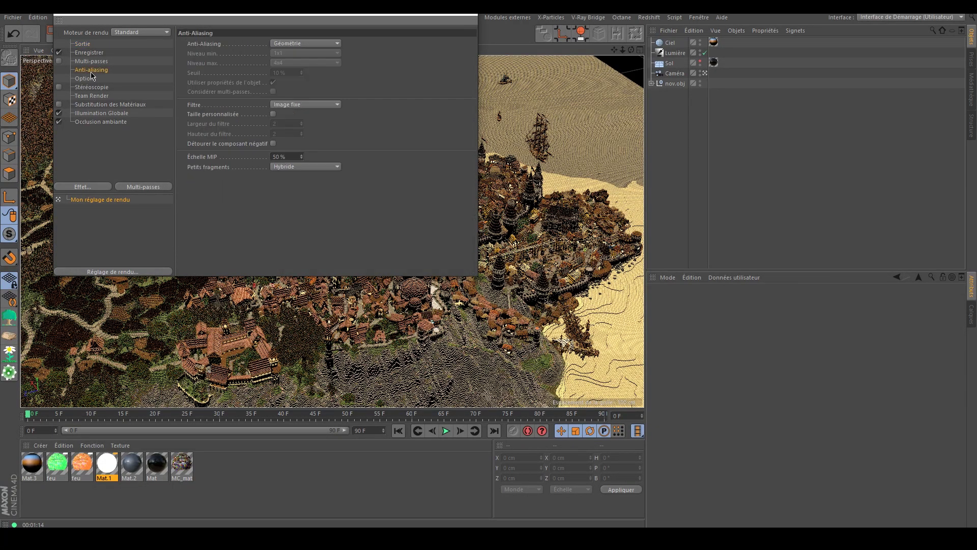
{"action": "left_click", "coordinate": [100, 121]}
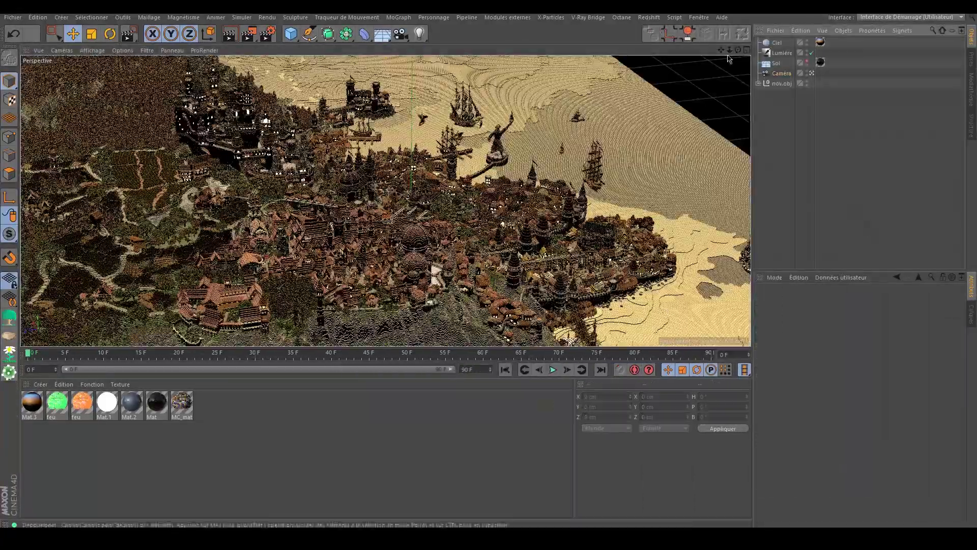
{"action": "key", "text": "r"}
{"action": "left_click", "coordinate": [782, 52]}
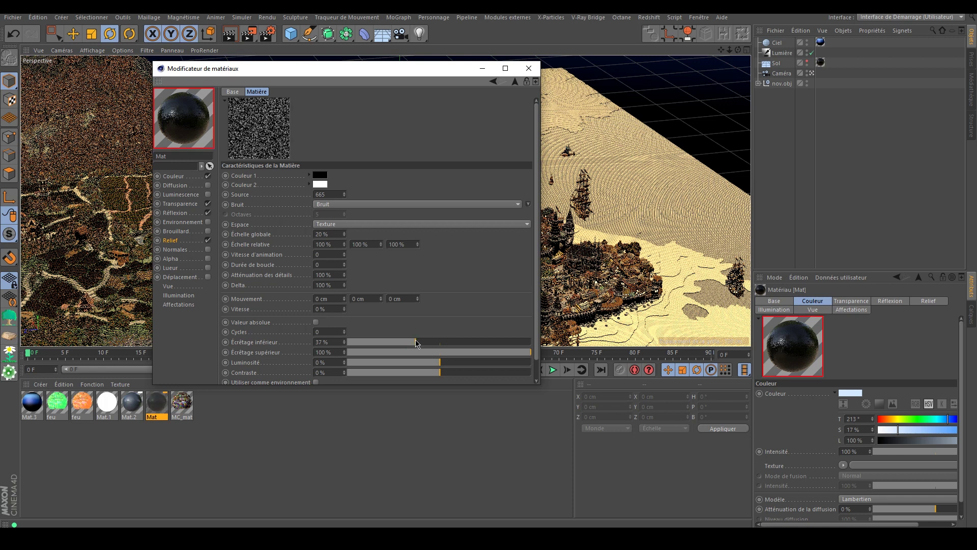
Set the sun Lumière to 150% intensity, check its shadow and noise settings, and show ambient occlusion options.
{"action": "left_click", "coordinate": [515, 82]}
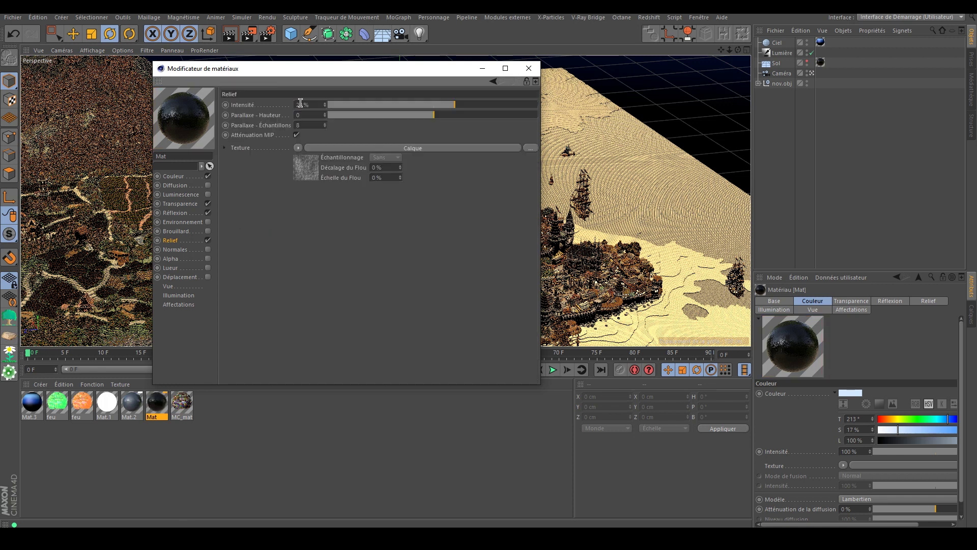
{"action": "left_click", "coordinate": [529, 68]}
{"action": "left_click", "coordinate": [781, 53]}
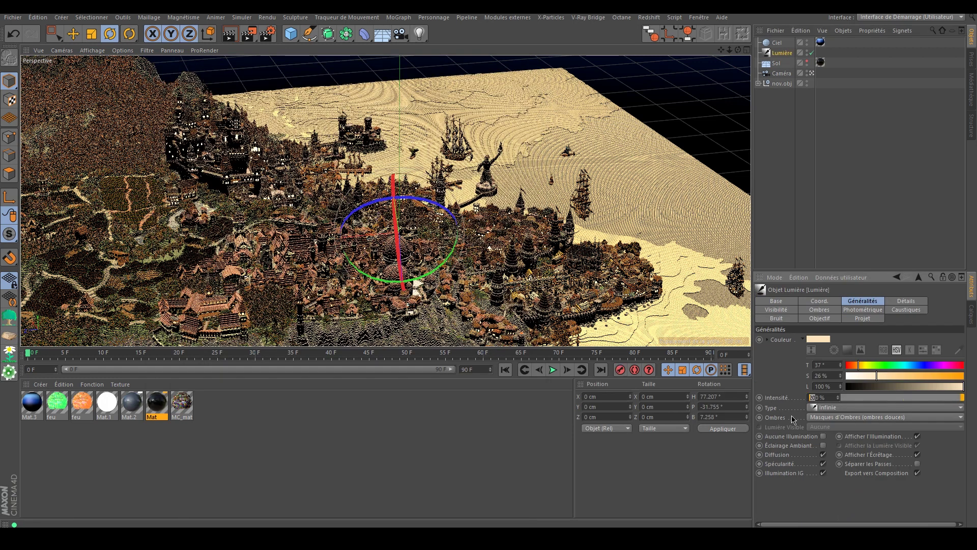
{"action": "left_click", "coordinate": [776, 309]}
{"action": "left_click", "coordinate": [818, 311]}
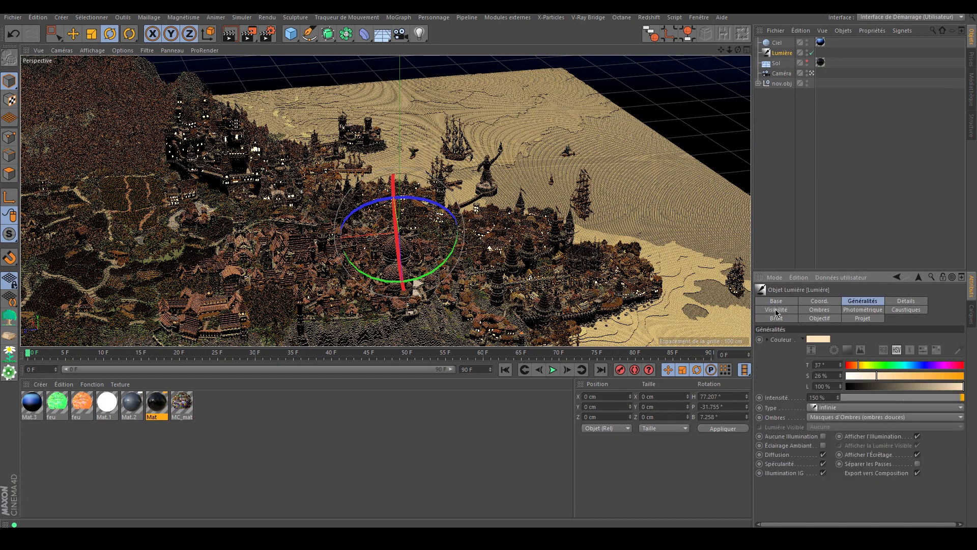
{"action": "left_click", "coordinate": [777, 319]}
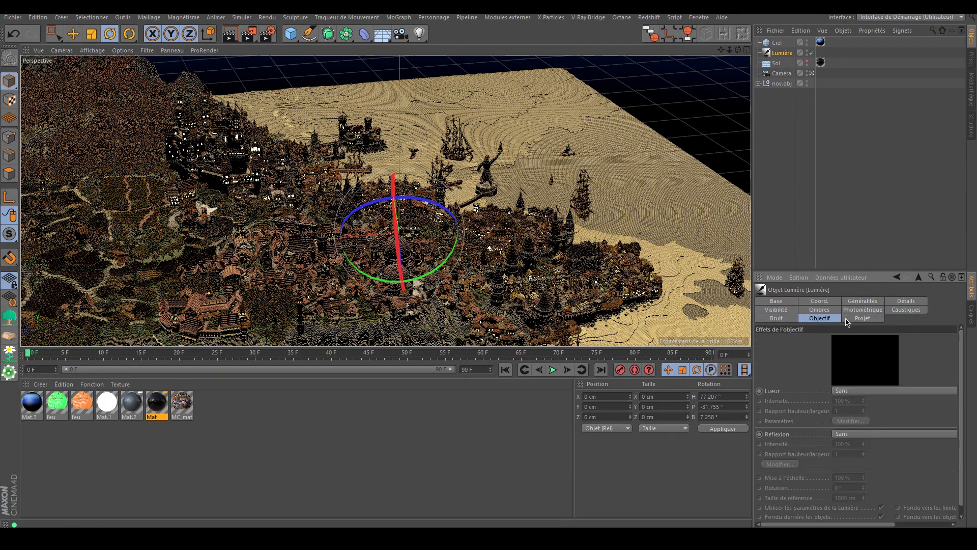
{"action": "left_click", "coordinate": [921, 213]}
{"action": "left_click", "coordinate": [267, 34]}
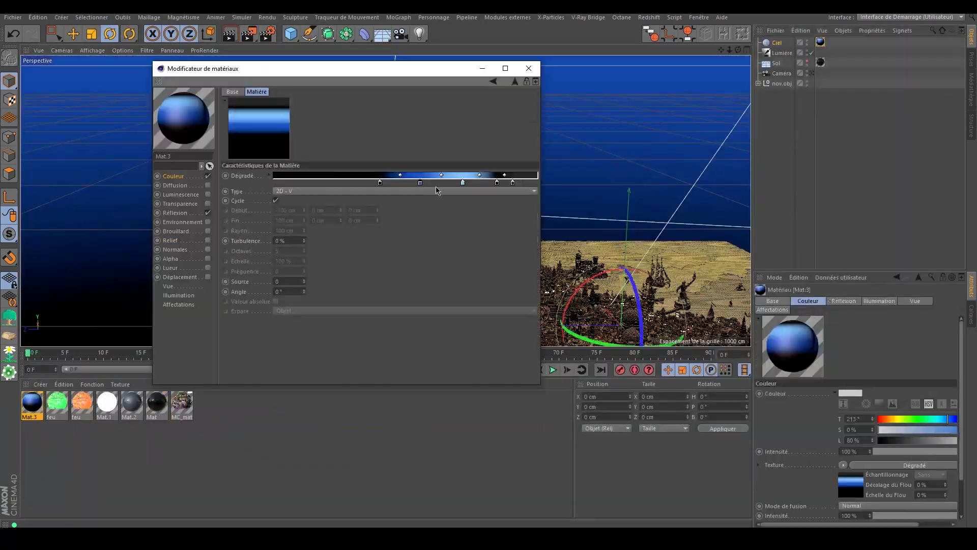
Add a white knot to Mat.3's gradient, lighten its colours, and layer a Produit gradient via Calque.
{"action": "double_click", "coordinate": [484, 183]}
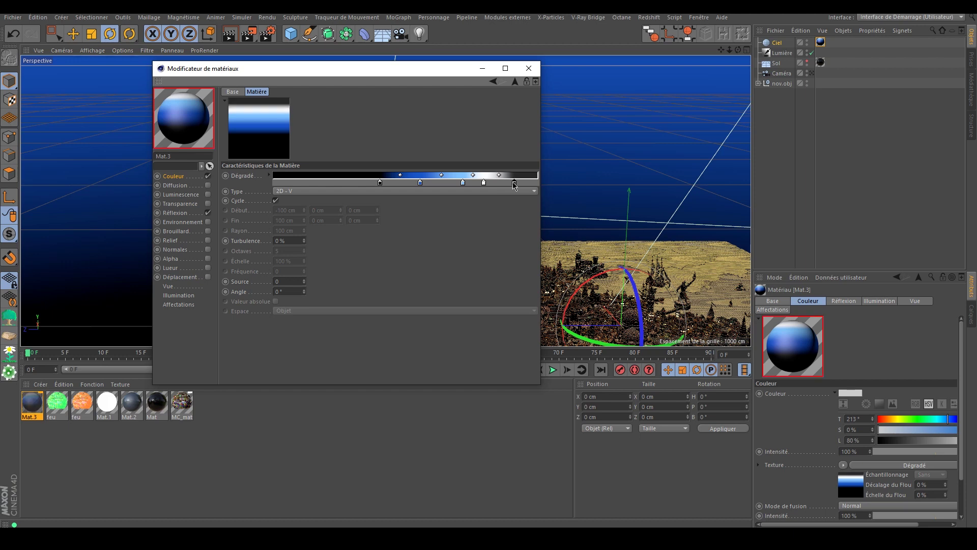
{"action": "double_click", "coordinate": [515, 182]}
{"action": "double_click", "coordinate": [514, 182]}
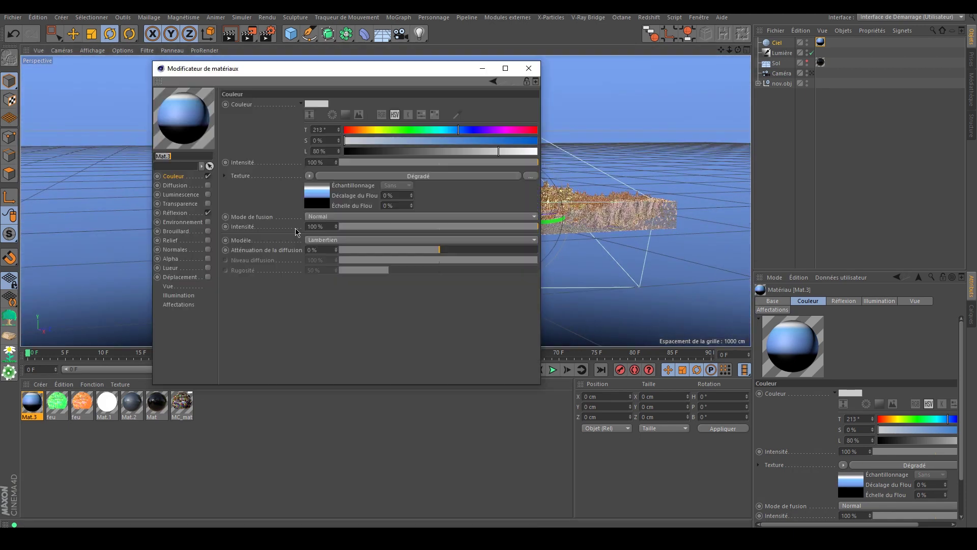
{"action": "left_click", "coordinate": [309, 176]}
{"action": "left_click", "coordinate": [349, 336]}
{"action": "double_click", "coordinate": [275, 181]}
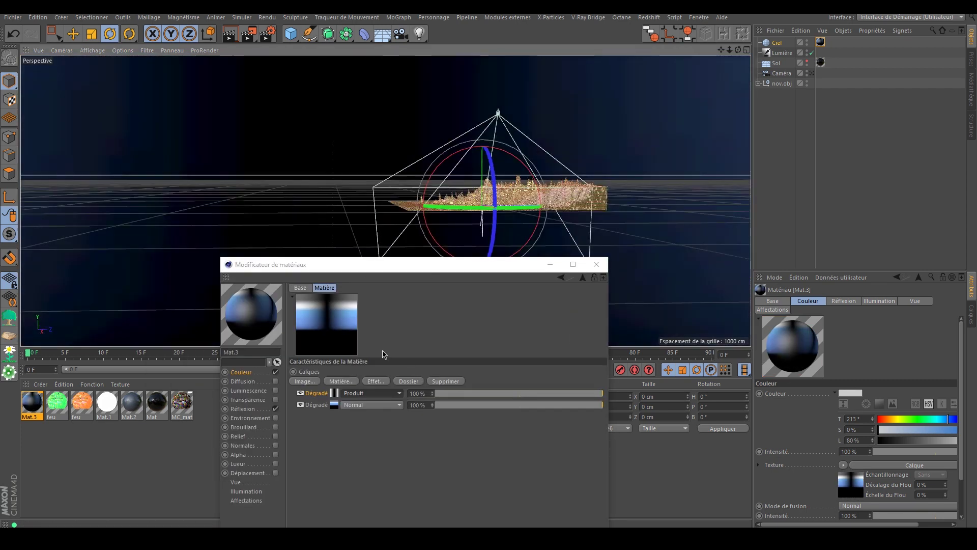
Rotate the Ciel sky to a heading of -39.541°.
{"action": "left_click_drag", "start_coordinate": [375, 256], "coordinate": [441, 207]}
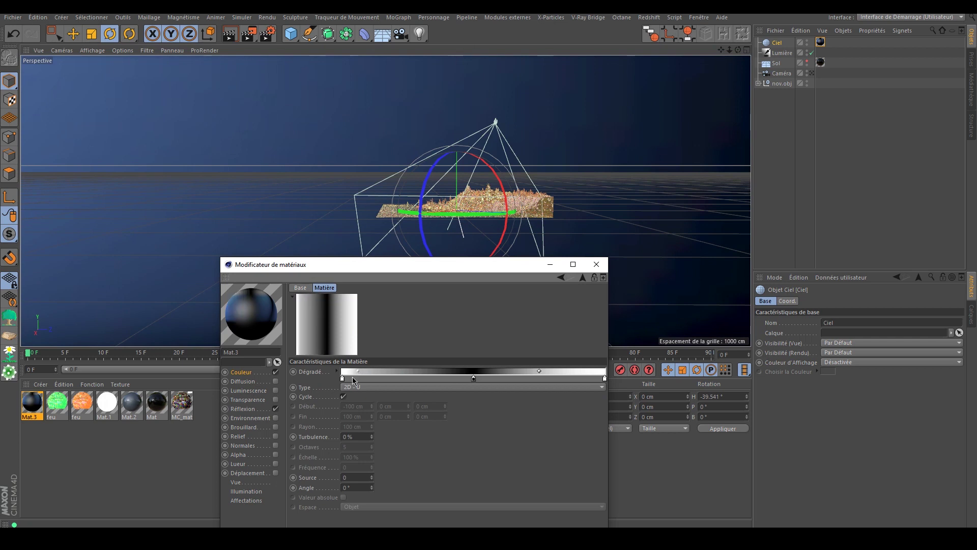
{"action": "left_click", "coordinate": [597, 264]}
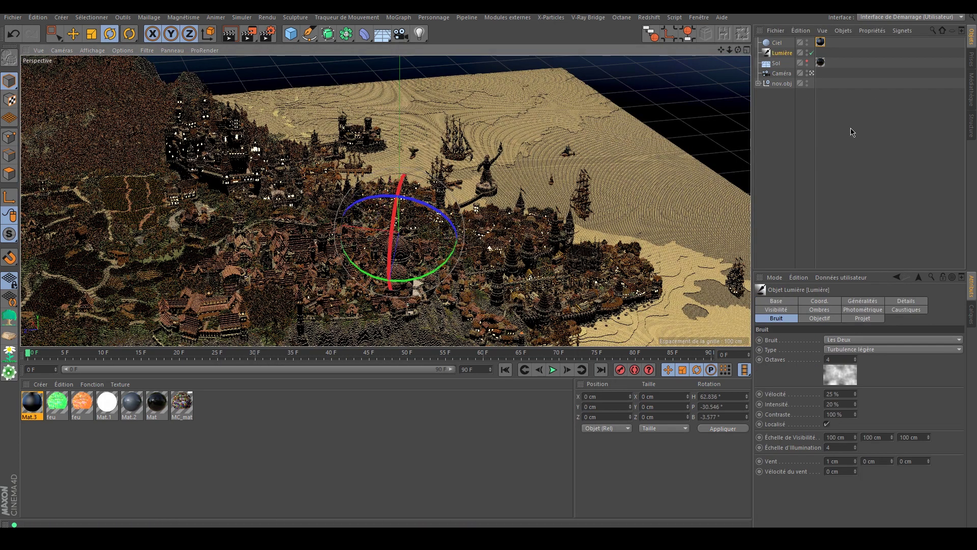
{"action": "key", "text": "e"}
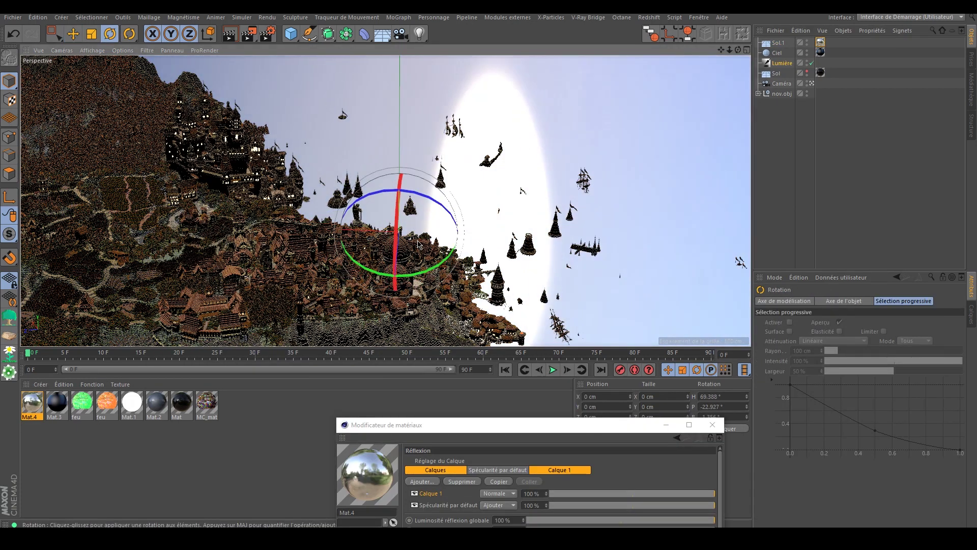
Rotate the sun light slightly and enlarge the scale of the turbulent 2D-Radial bump gradient.
{"action": "left_click_drag", "start_coordinate": [418, 244], "coordinate": [418, 235]}
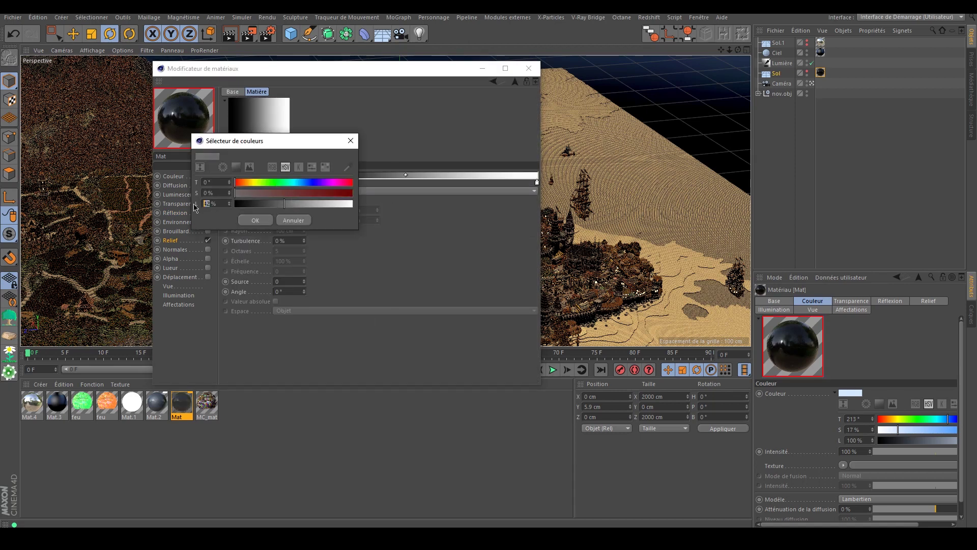
{"action": "left_click_drag", "start_coordinate": [303, 263], "coordinate": [310, 270]}
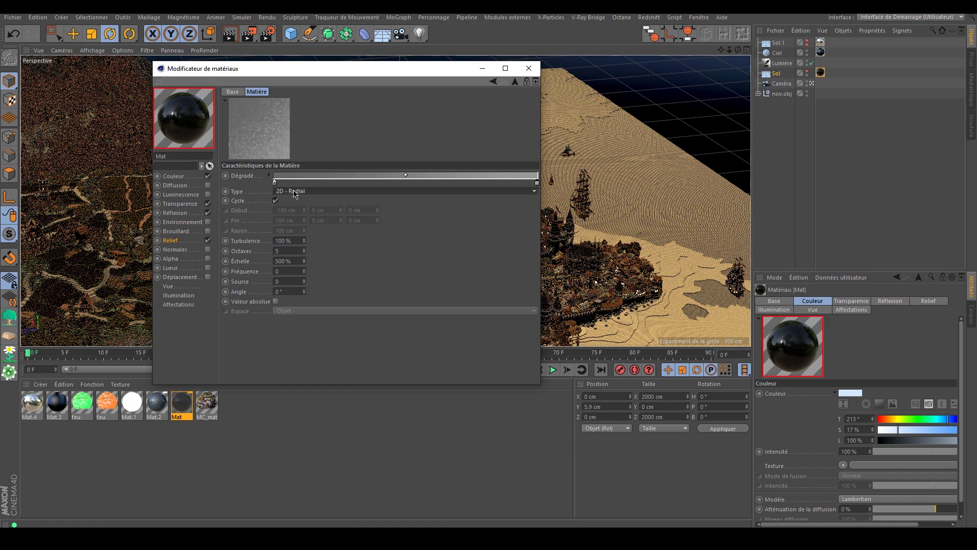
{"action": "left_click", "coordinate": [515, 81]}
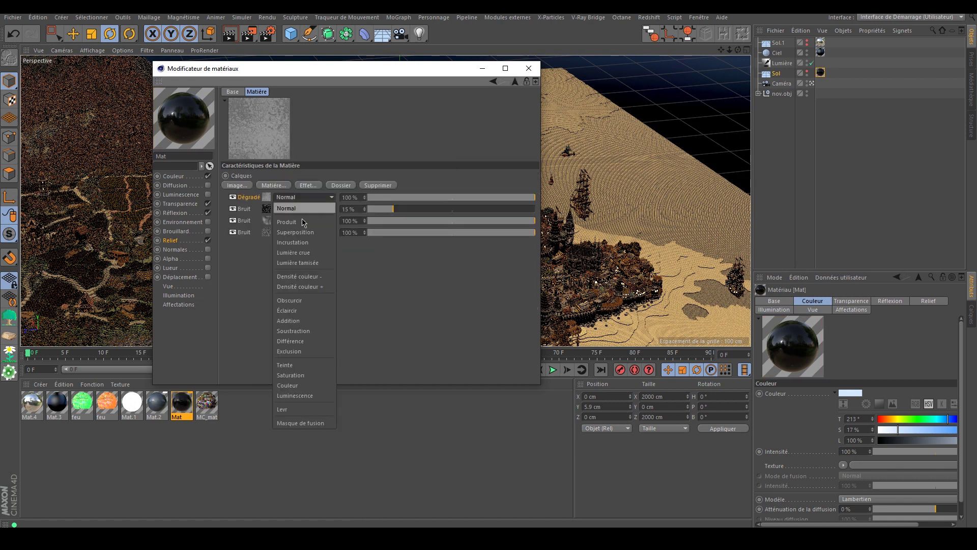
{"action": "left_click", "coordinate": [267, 199]}
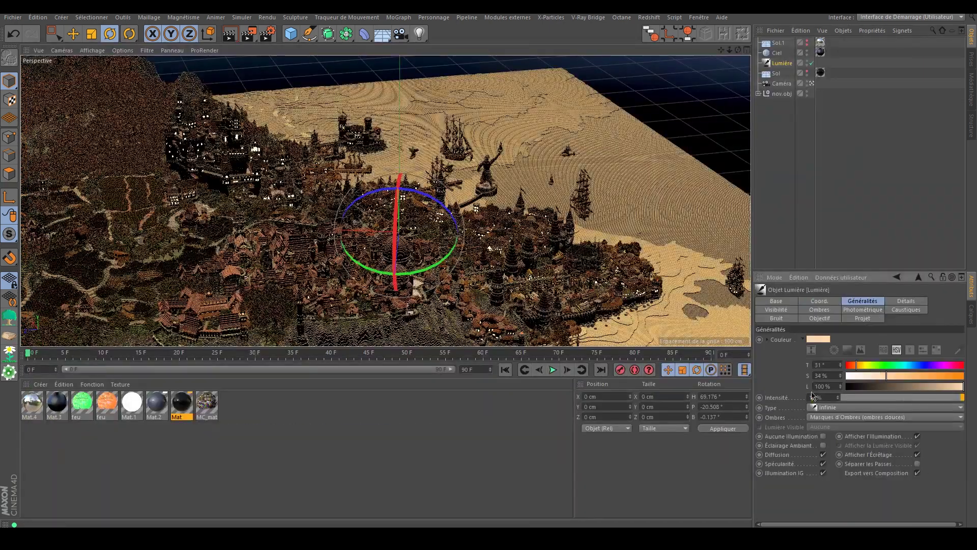
Confirm the sun light at 200% intensity and set the gradient layer's blend mode to Éclaircir.
{"action": "key", "text": "Return"}
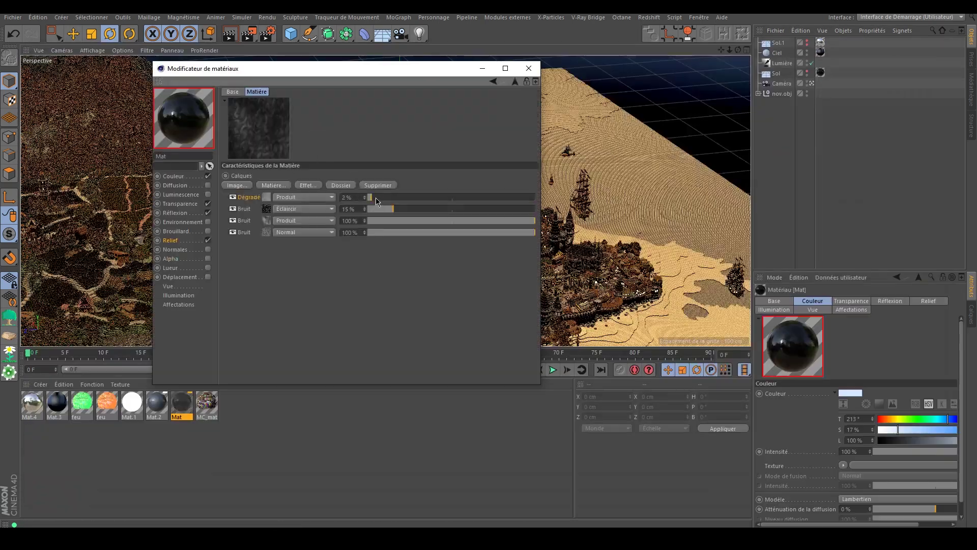
{"action": "left_click", "coordinate": [304, 197]}
{"action": "left_click", "coordinate": [297, 310]}
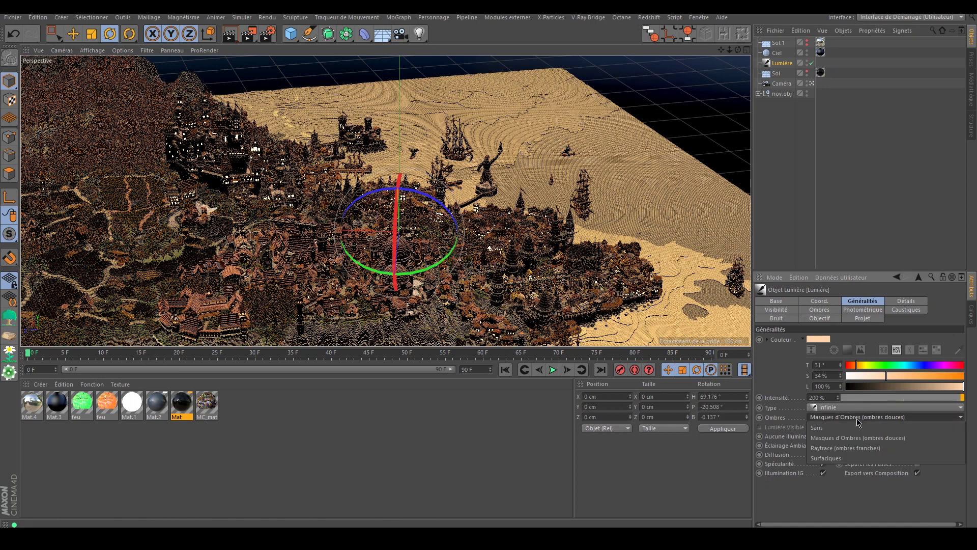
{"action": "left_click", "coordinate": [906, 301]}
{"action": "left_click", "coordinate": [777, 318]}
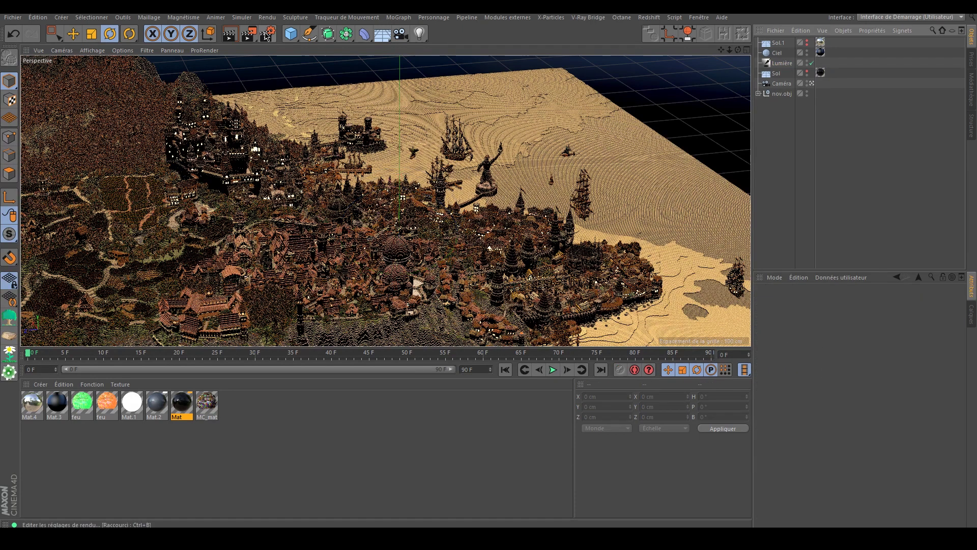
Render the viewport and move the Picture Viewer aside.
{"action": "key", "text": "ctrl+r"}
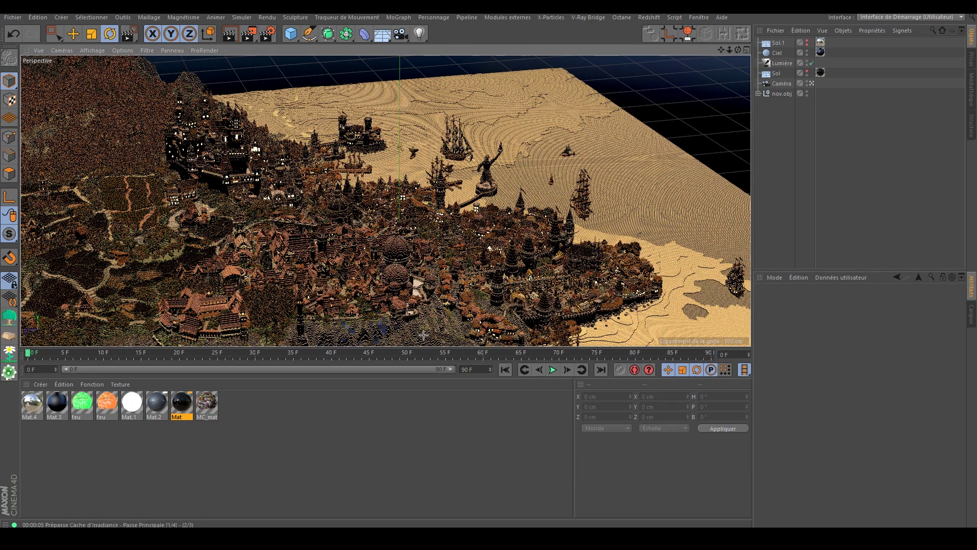
{"action": "key", "text": "shift+r"}
{"action": "left_click_drag", "start_coordinate": [879, 49], "coordinate": [879, 135]}
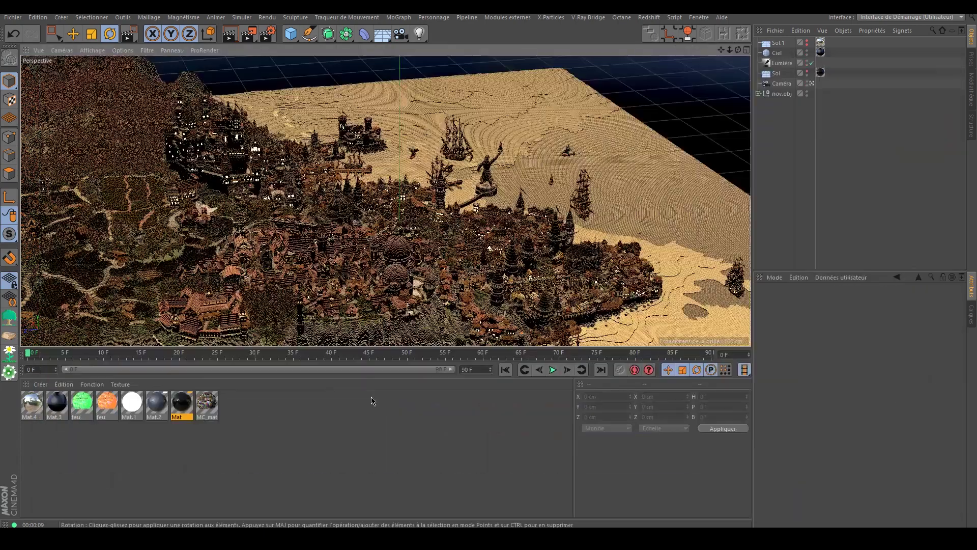
Lower the bump noise's bottom clipping to 29% and set the gradient layer blend to Produit.
{"action": "left_click", "coordinate": [176, 213]}
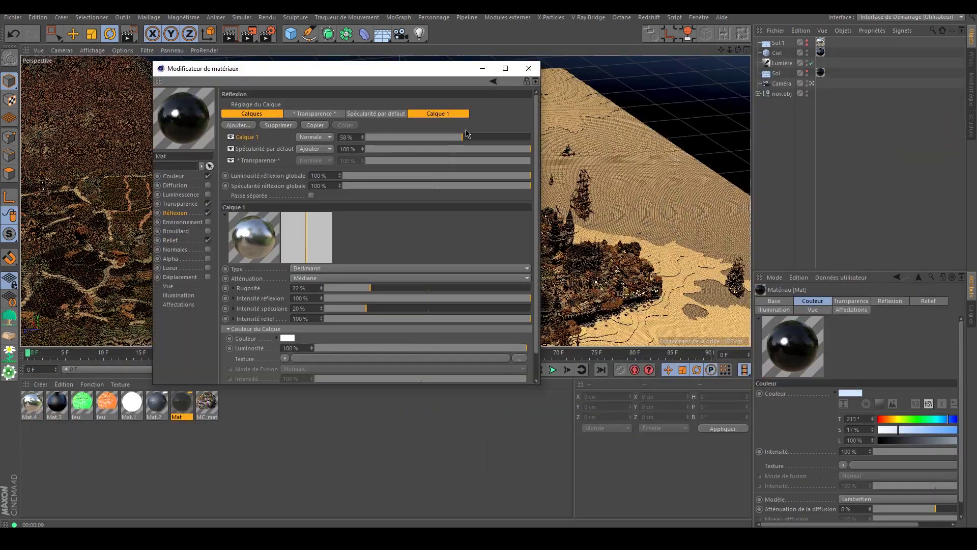
{"action": "left_click", "coordinate": [180, 204]}
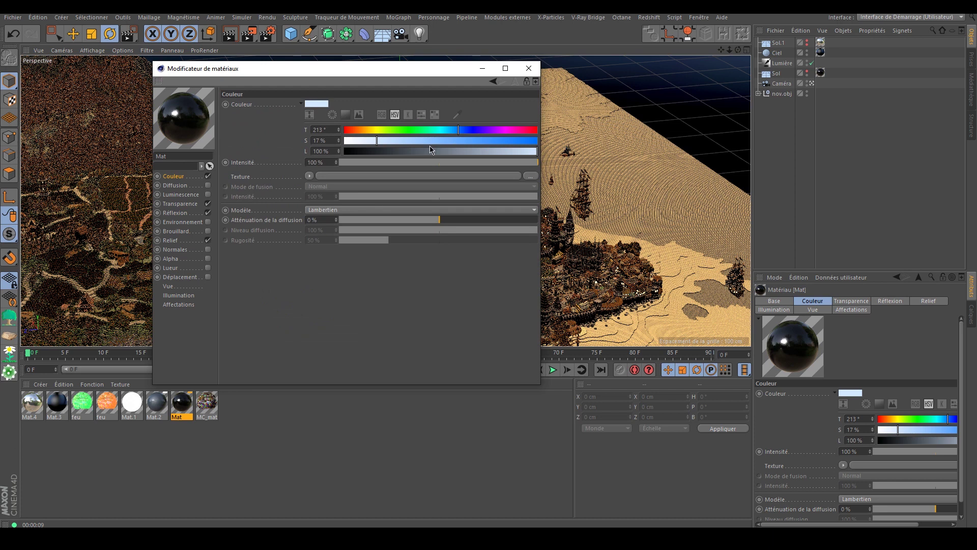
{"action": "left_click", "coordinate": [183, 241]}
{"action": "left_click", "coordinate": [284, 185]}
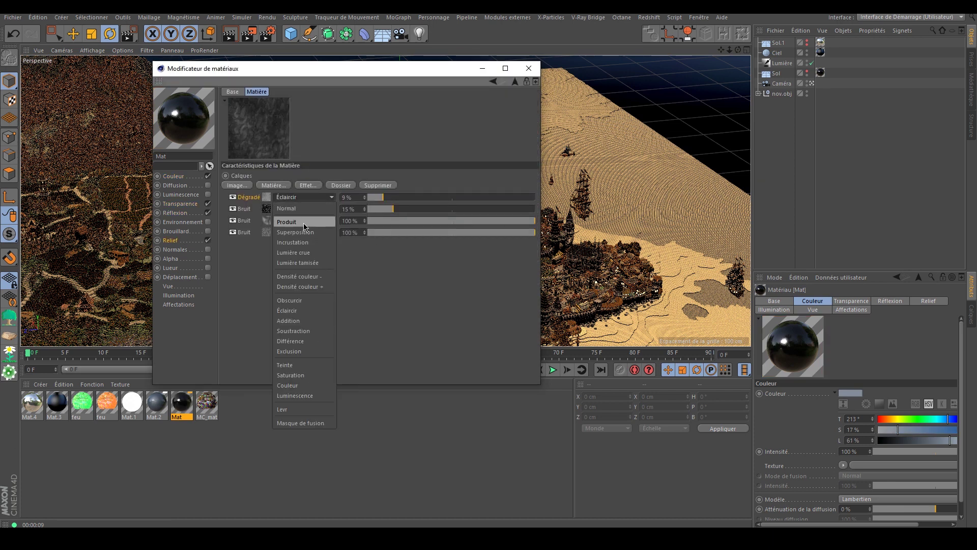
{"action": "left_click", "coordinate": [266, 208]}
{"action": "left_click_drag", "start_coordinate": [416, 342], "coordinate": [400, 342]}
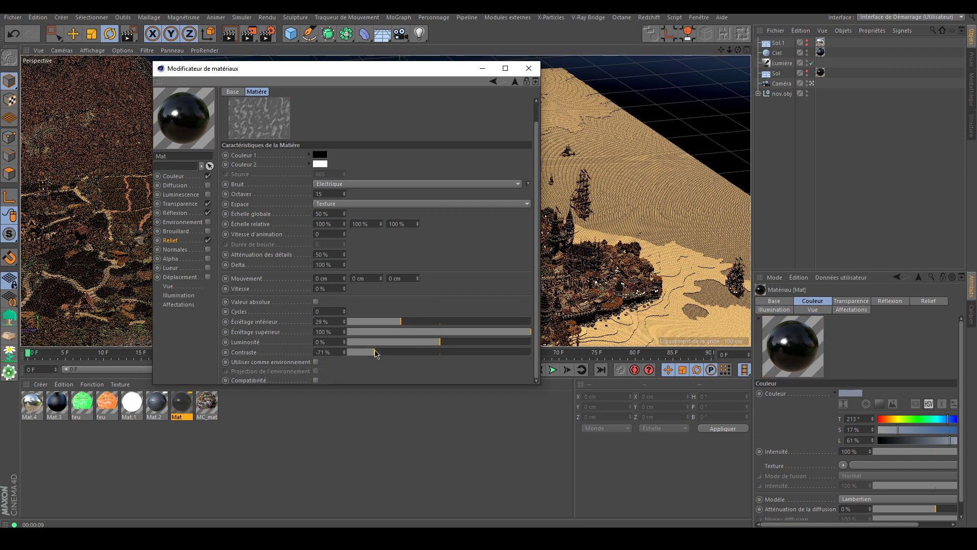
{"action": "left_click", "coordinate": [515, 82]}
{"action": "left_click", "coordinate": [294, 209]}
{"action": "left_click", "coordinate": [244, 208]}
{"action": "left_click", "coordinate": [515, 81]}
Render the area around the statue and widen Mat's specular highlight to 9%.
{"action": "key", "text": "ctrl+r"}
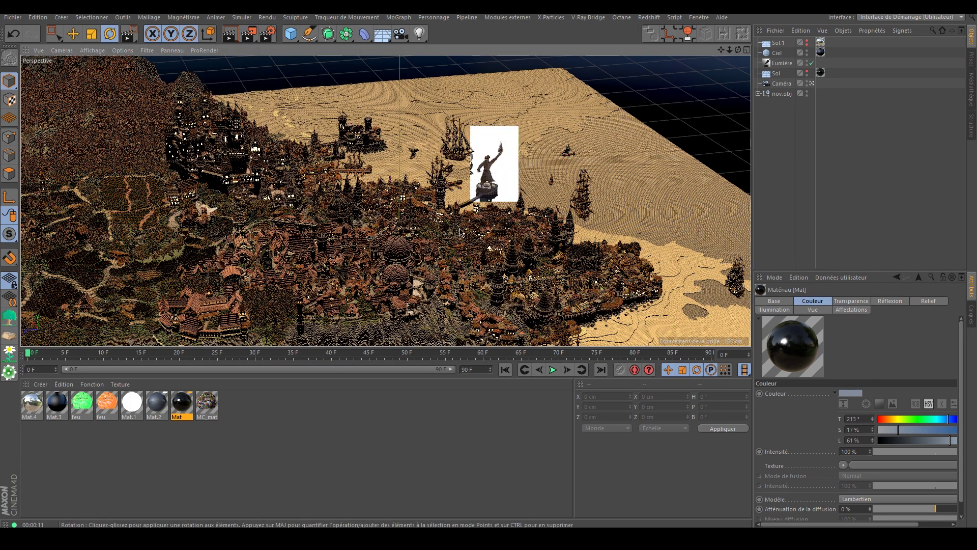
{"action": "double_click", "coordinate": [182, 403]}
{"action": "left_click", "coordinate": [252, 149]}
{"action": "left_click_drag", "start_coordinate": [341, 288], "coordinate": [344, 289]}
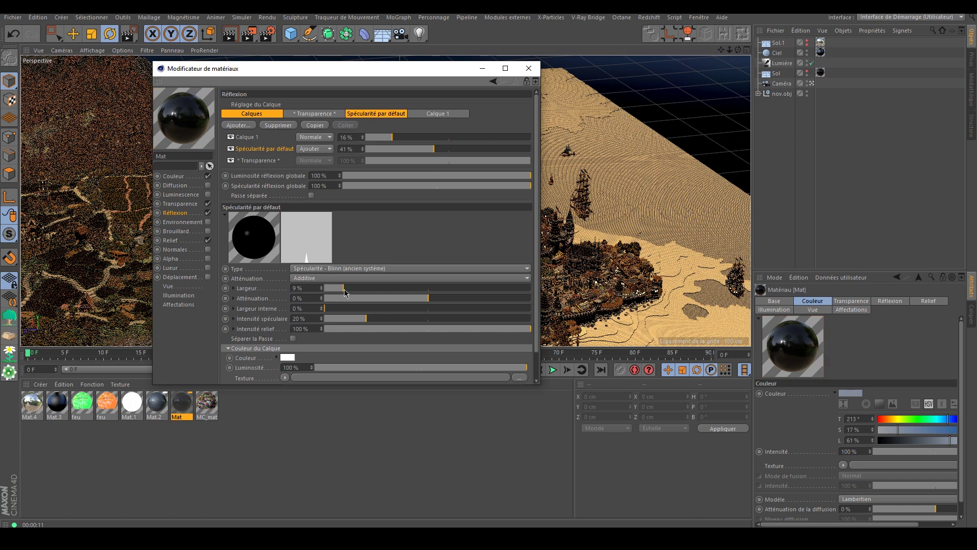
{"action": "left_click", "coordinate": [528, 69]}
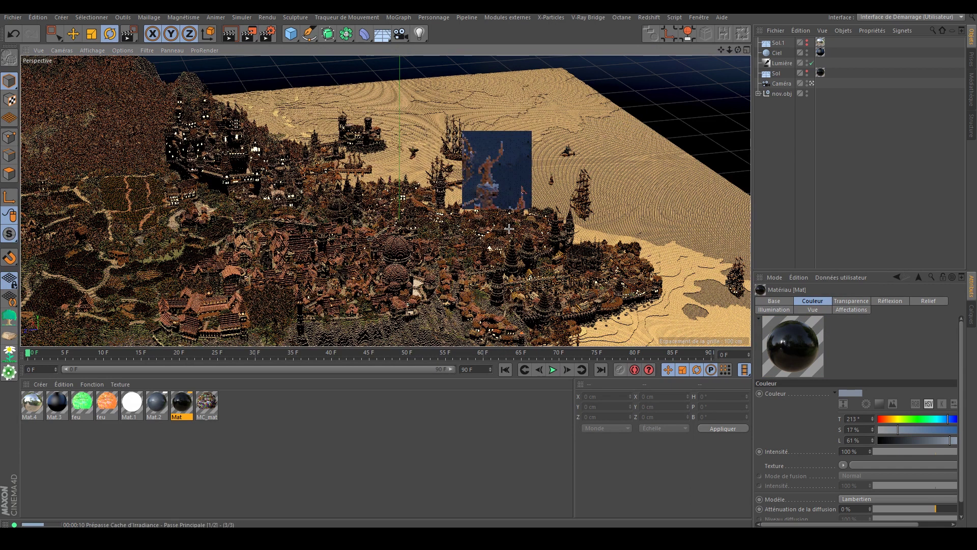
{"action": "double_click", "coordinate": [182, 403]}
{"action": "left_click", "coordinate": [529, 69]}
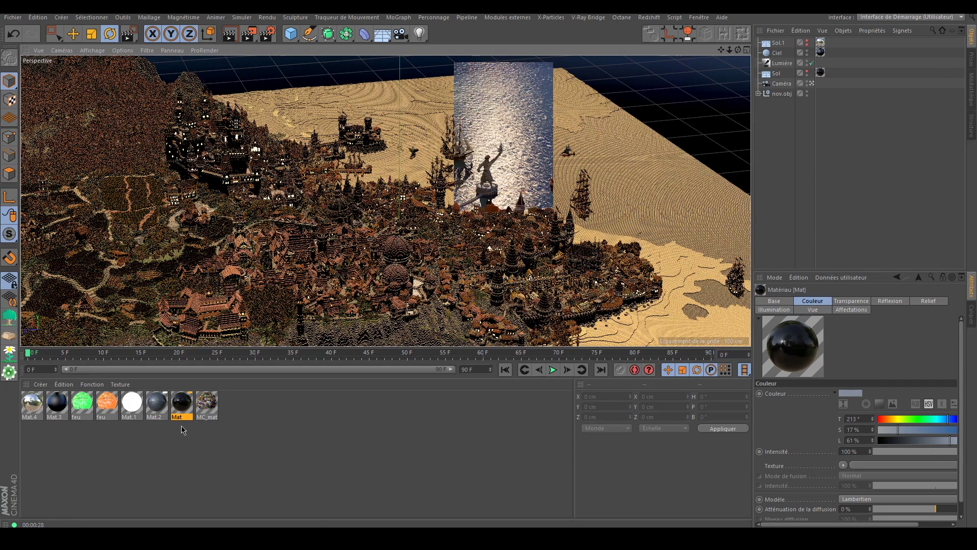
Give Mat's transparency a darker blue absorption colour.
{"action": "double_click", "coordinate": [181, 407]}
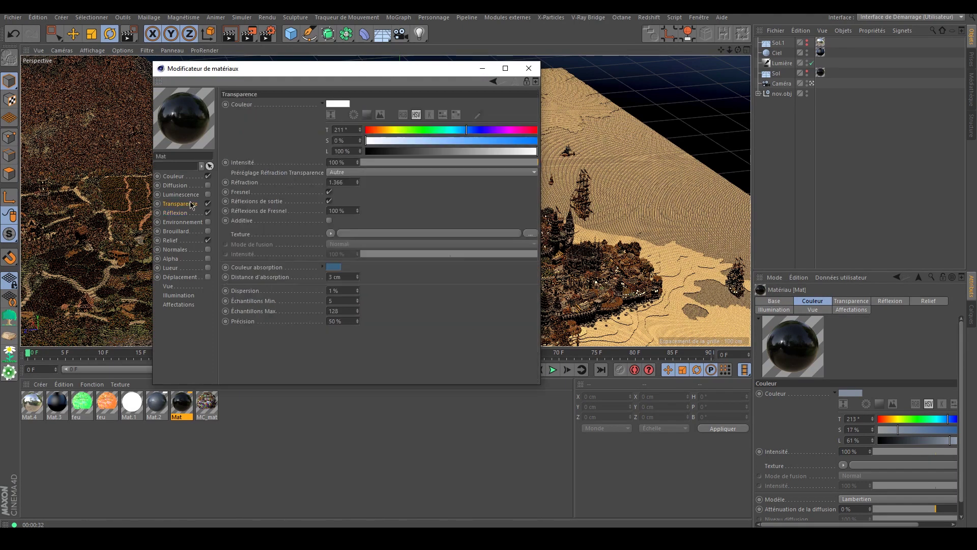
{"action": "left_click", "coordinate": [334, 267]}
{"action": "left_click", "coordinate": [331, 298]}
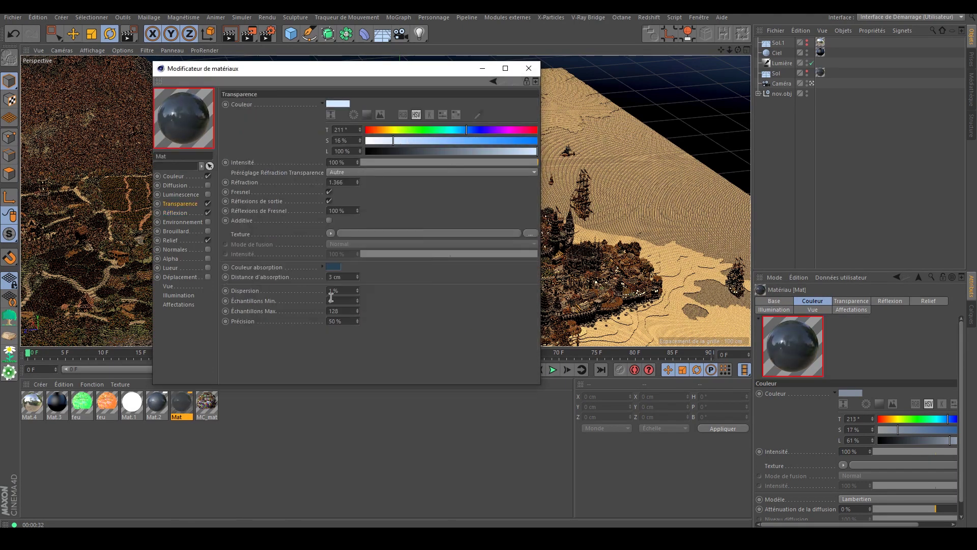
{"action": "type", "text": "1.6"}
{"action": "left_click", "coordinate": [528, 68]}
Re-render the viewport to check the darker water, then recheck Mat's settings.
{"action": "left_click", "coordinate": [268, 34]}
{"action": "left_click", "coordinate": [306, 43]}
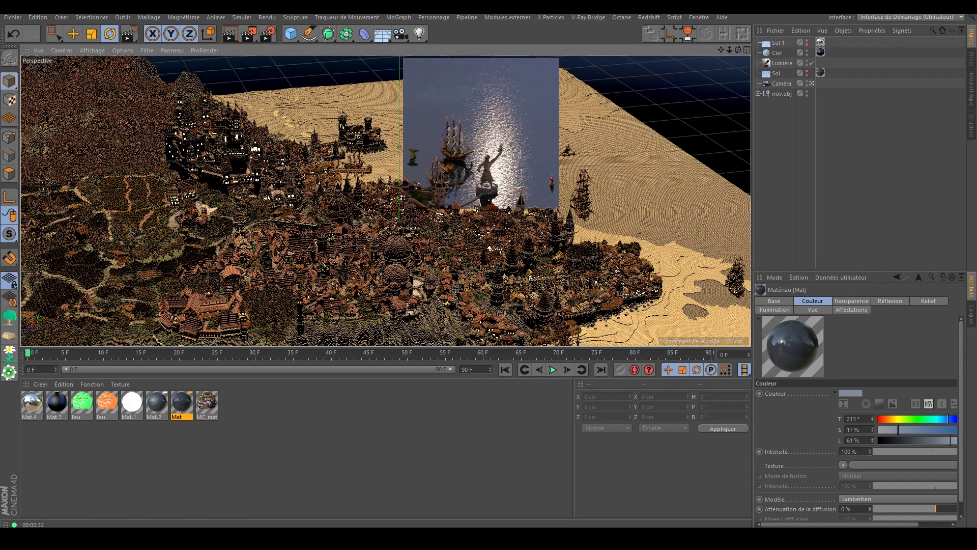
{"action": "double_click", "coordinate": [182, 402]}
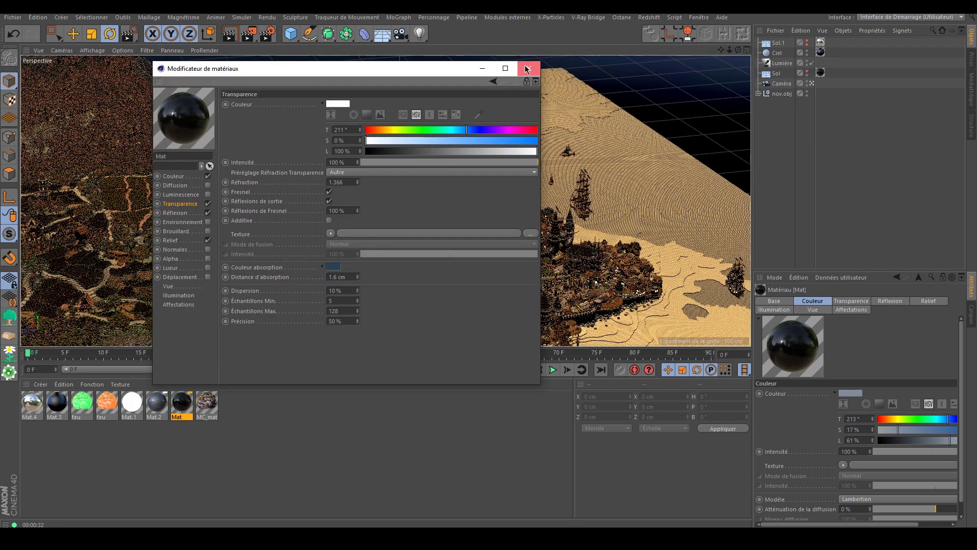
{"action": "left_click", "coordinate": [526, 68]}
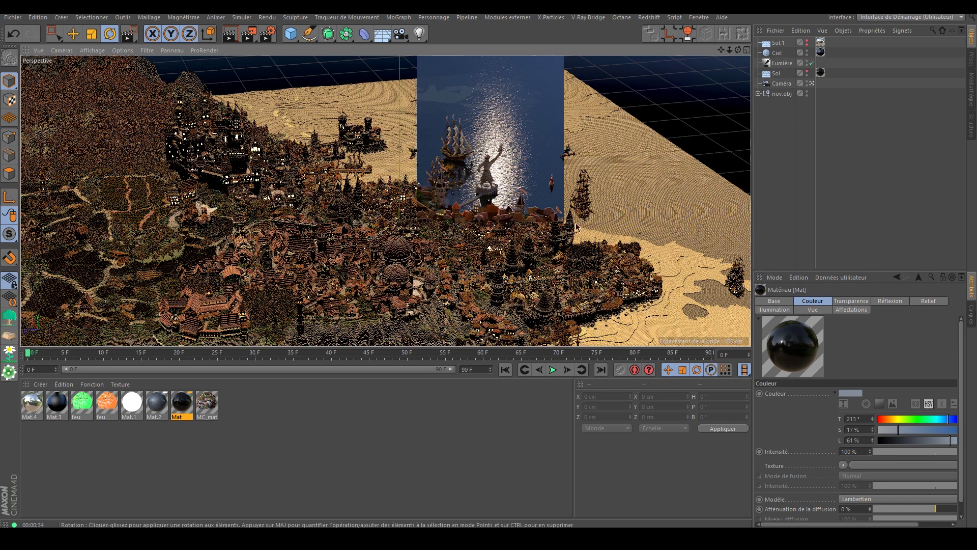
{"action": "key", "text": "ctrl+b"}
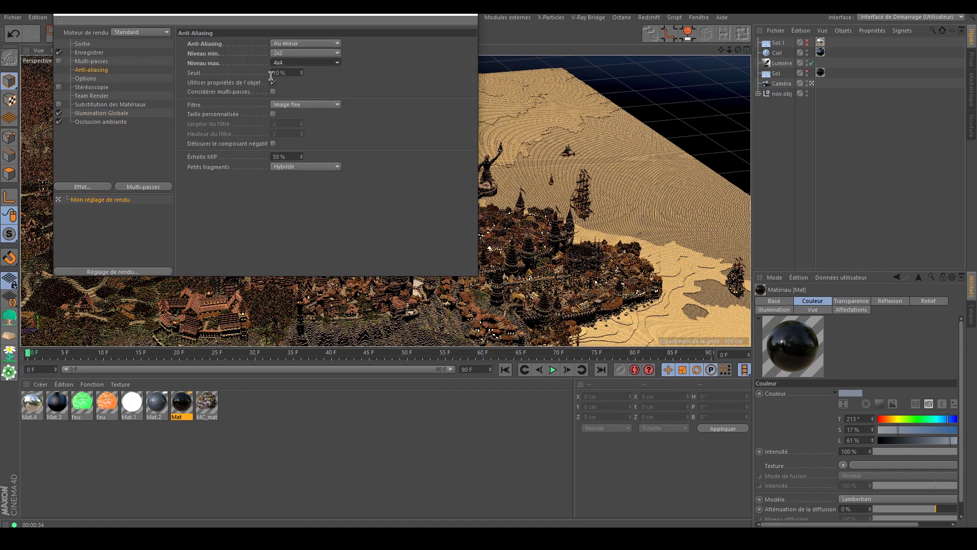
Enable Multi-Pass rendering and review the pass and save settings.
{"action": "left_click", "coordinate": [59, 61]}
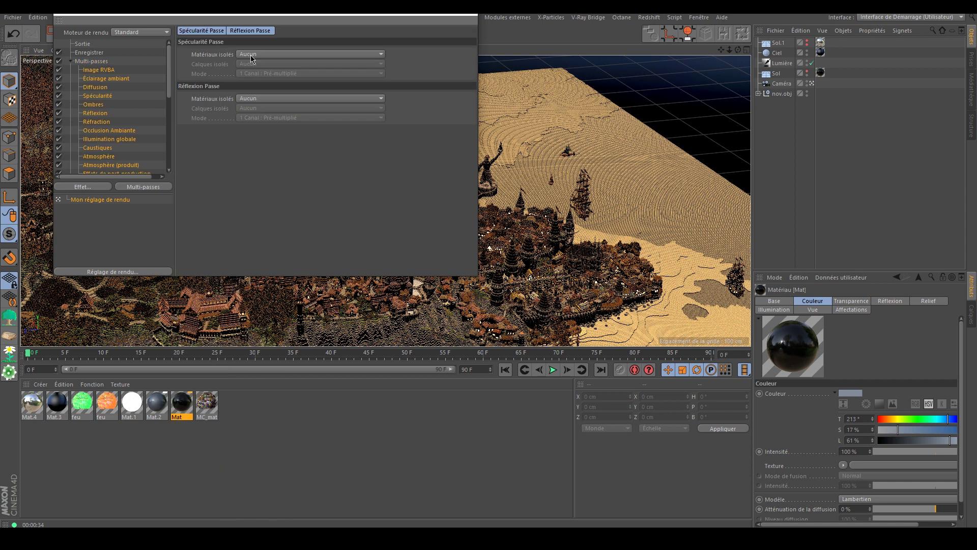
{"action": "left_click", "coordinate": [89, 53]}
{"action": "left_click", "coordinate": [453, 179]}
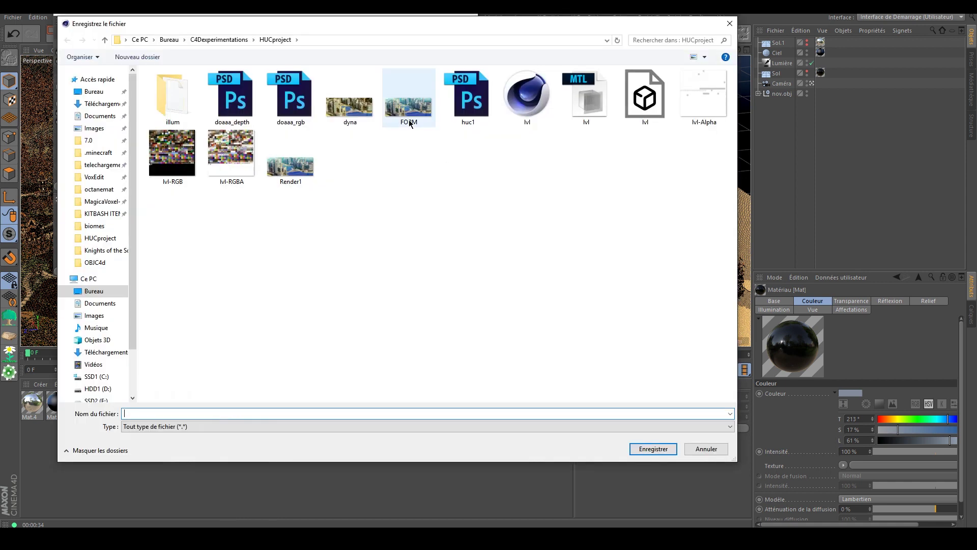
{"action": "key", "text": "Escape"}
Review the Global Illumination general, cache file and irradiance density settings.
{"action": "left_click", "coordinate": [101, 113]}
{"action": "left_click", "coordinate": [270, 45]}
{"action": "left_click", "coordinate": [332, 45]}
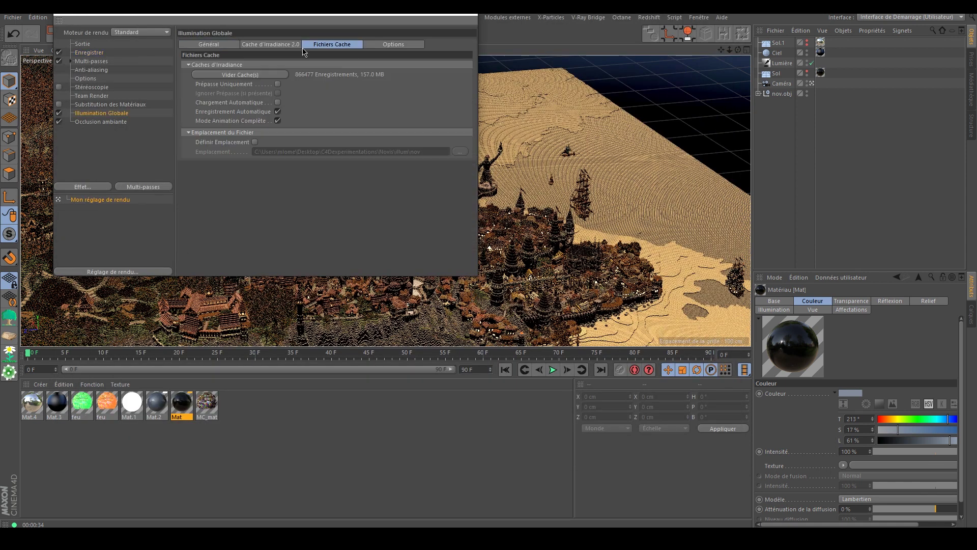
{"action": "left_click", "coordinate": [209, 44]}
{"action": "left_click", "coordinate": [275, 47]}
{"action": "left_click", "coordinate": [294, 65]}
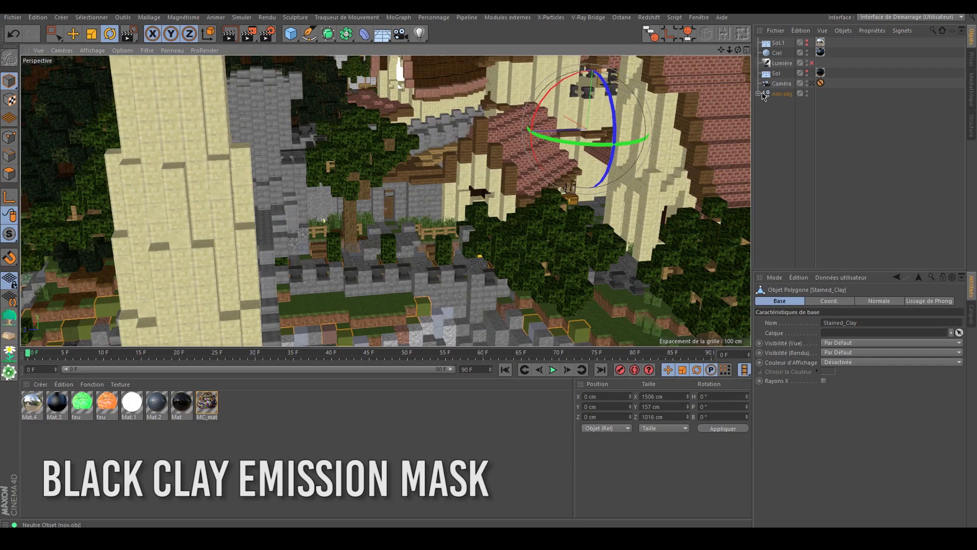
{"action": "left_click", "coordinate": [759, 93]}
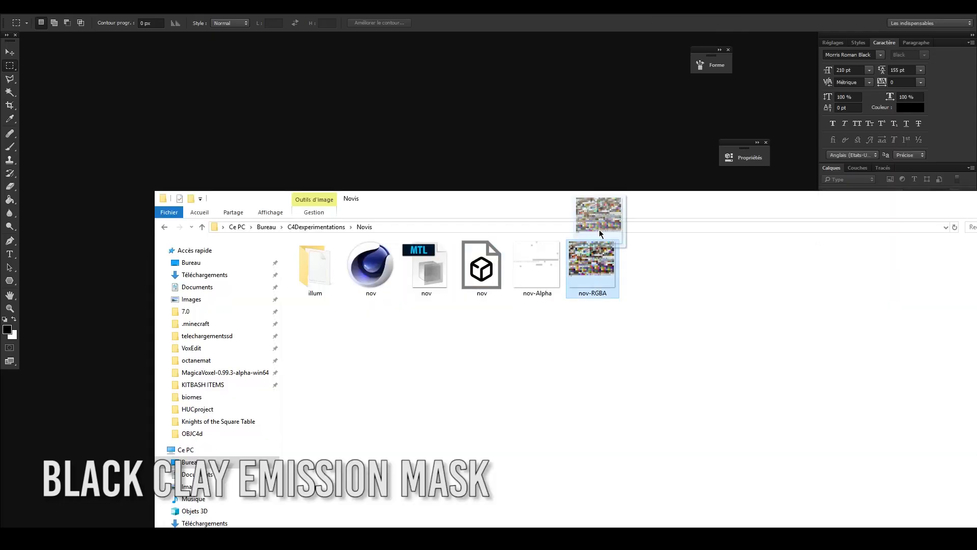
Select the black clay tile on the atlas and fill it peach on a new layer.
{"action": "scroll", "coordinate": [533, 342], "scroll_direction": "up", "scroll_amount": 2, "text": "alt"}
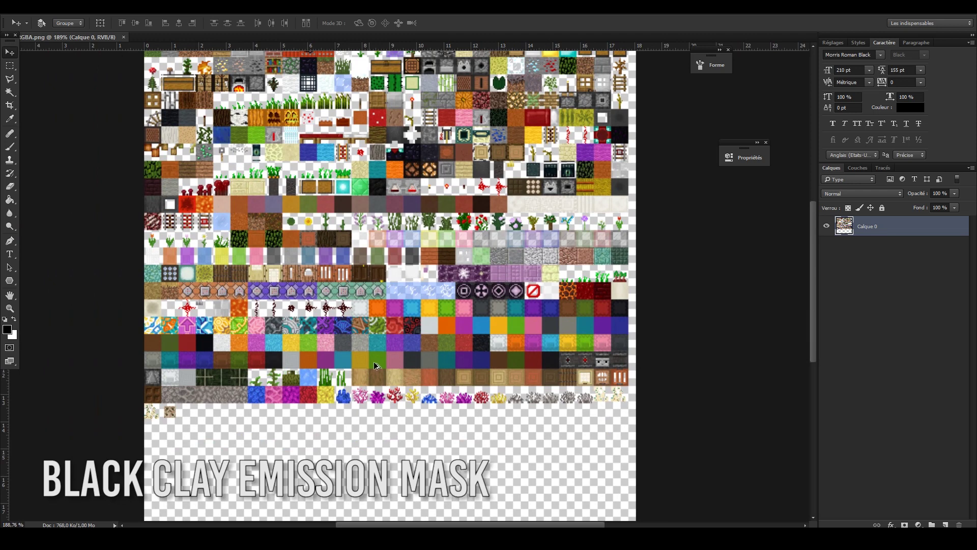
{"action": "scroll", "coordinate": [496, 177], "scroll_direction": "up", "scroll_amount": 5, "text": "alt"}
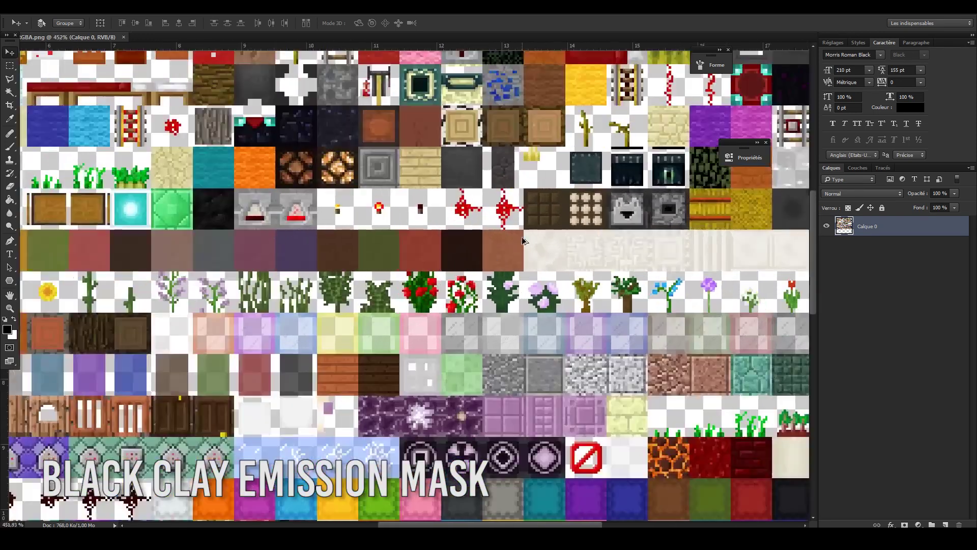
{"action": "scroll", "coordinate": [478, 241], "scroll_direction": "up", "scroll_amount": 5, "text": "alt"}
{"action": "key", "text": "m"}
{"action": "left_click_drag", "start_coordinate": [493, 388], "coordinate": [502, 406]}
{"action": "key", "text": "g"}
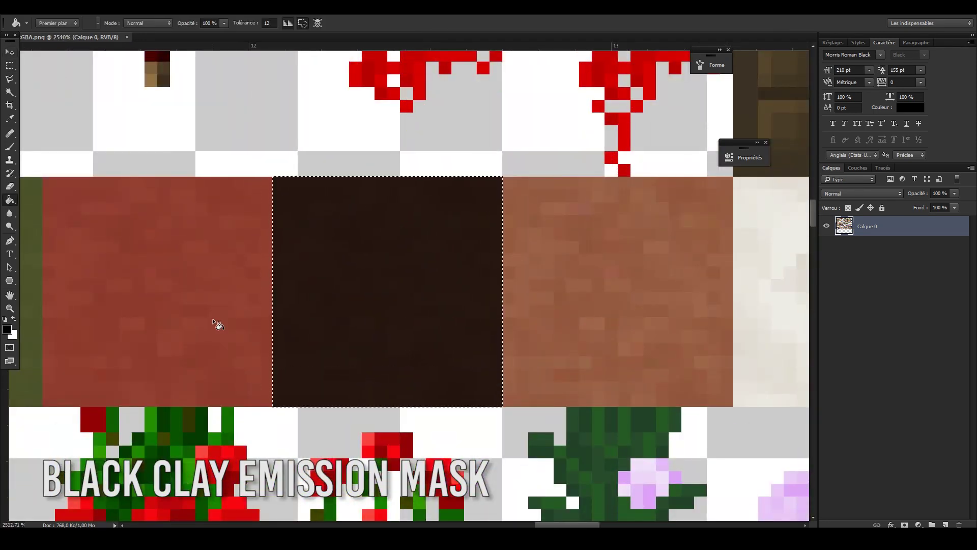
{"action": "key", "text": "ctrl+shift+alt+n"}
{"action": "left_click", "coordinate": [7, 329]}
{"action": "left_click", "coordinate": [853, 253]}
Add a black-filled layer beneath the peach tile and fit the whole atlas in view.
{"action": "key", "text": "alt+BackSpace"}
{"action": "key", "text": "ctrl+shift+alt+n"}
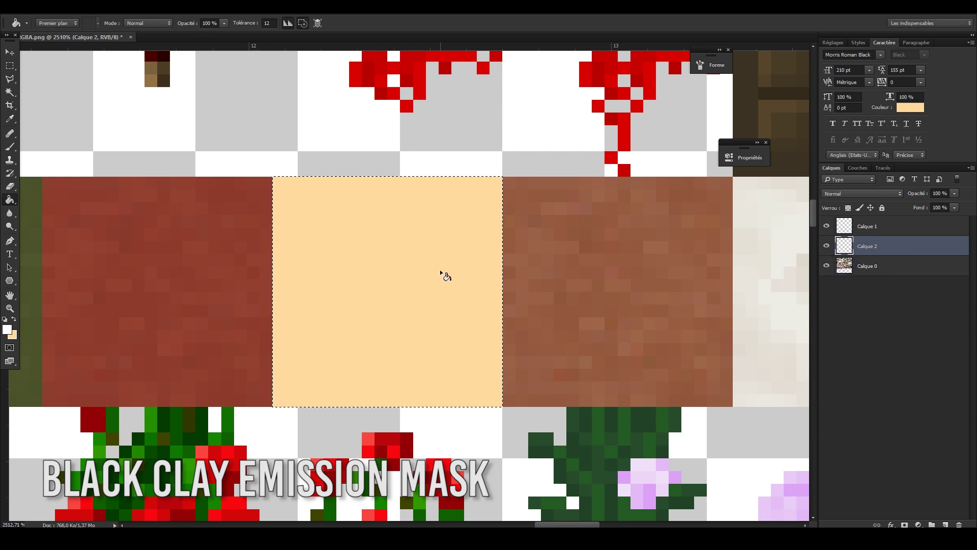
{"action": "key", "text": "x"}
{"action": "left_click", "coordinate": [8, 329]}
{"action": "key", "text": "Return"}
{"action": "key", "text": "ctrl+d"}
{"action": "key", "text": "alt+BackSpace"}
{"action": "key", "text": "v"}
{"action": "key", "text": "ctrl+0"}
Save the mask as the PNG 'emission'.
{"action": "key", "text": "ctrl+shift+s"}
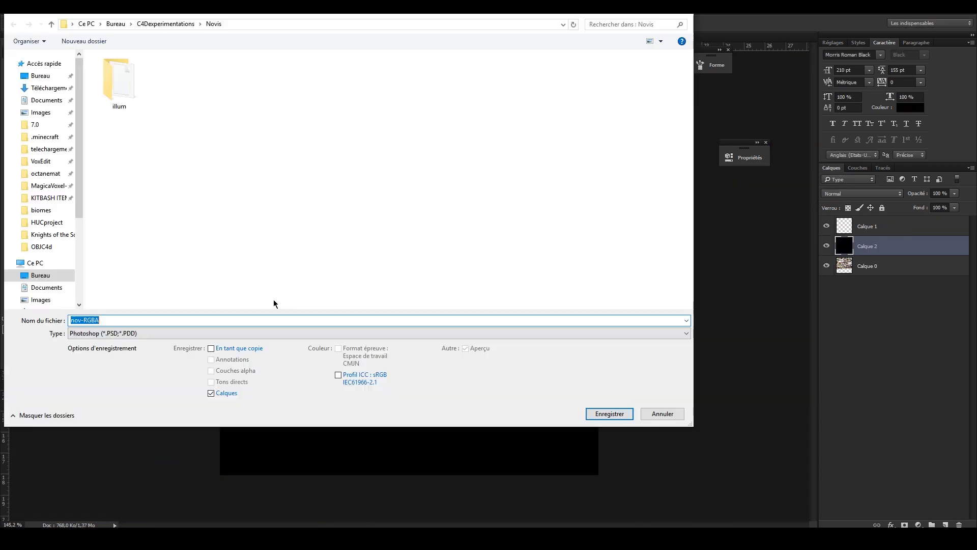
{"action": "type", "text": "emission"}
{"action": "key", "text": "Return"}
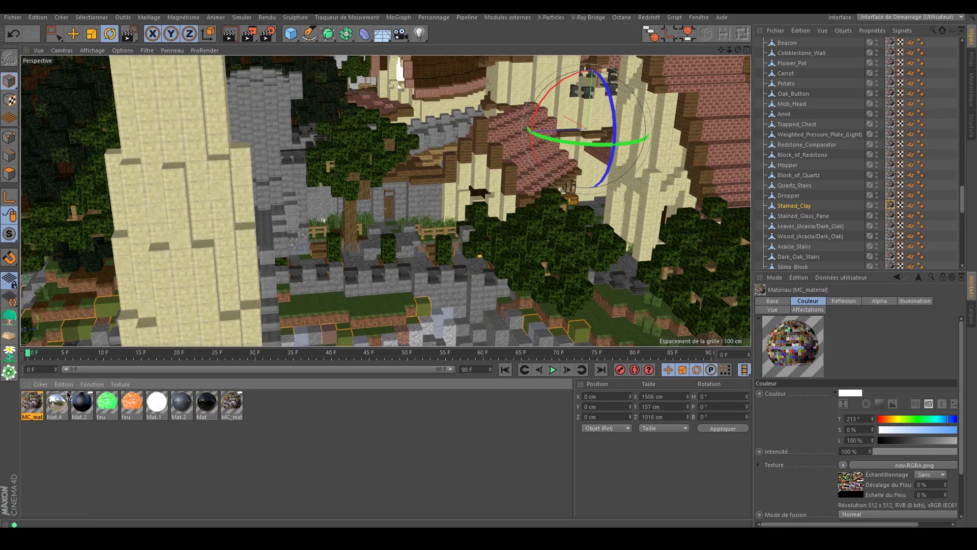
Turn on luminance for the claylumina material using blacklumina.png in Addition mode.
{"action": "double_click", "coordinate": [34, 405]}
{"action": "left_click", "coordinate": [208, 194]}
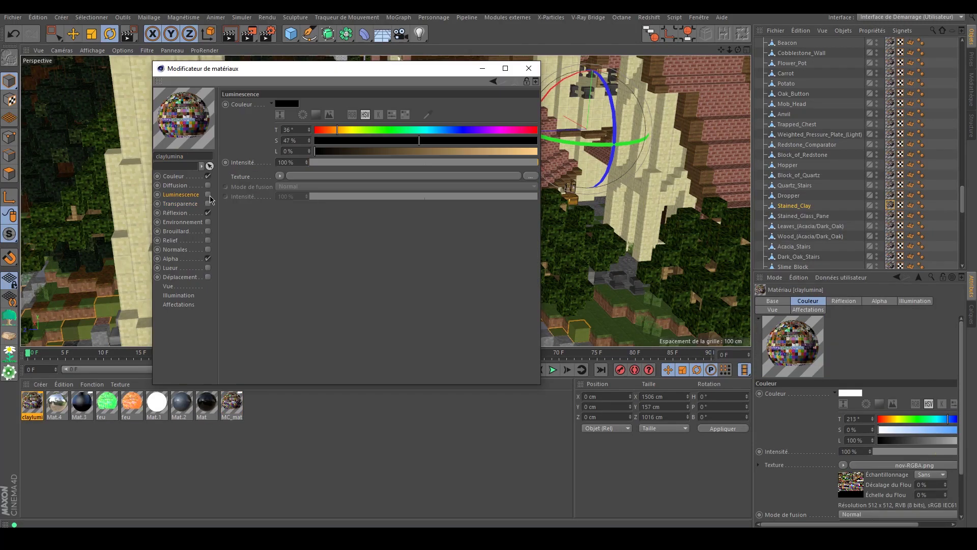
{"action": "left_click", "coordinate": [530, 173]}
{"action": "left_click", "coordinate": [193, 152]}
{"action": "double_click", "coordinate": [365, 145]}
{"action": "left_click", "coordinate": [428, 157]}
{"action": "left_click", "coordinate": [754, 509]}
{"action": "left_click_drag", "start_coordinate": [382, 68], "coordinate": [609, 336]}
{"action": "left_click_drag", "start_coordinate": [374, 159], "coordinate": [443, 390], "text": "alt"}
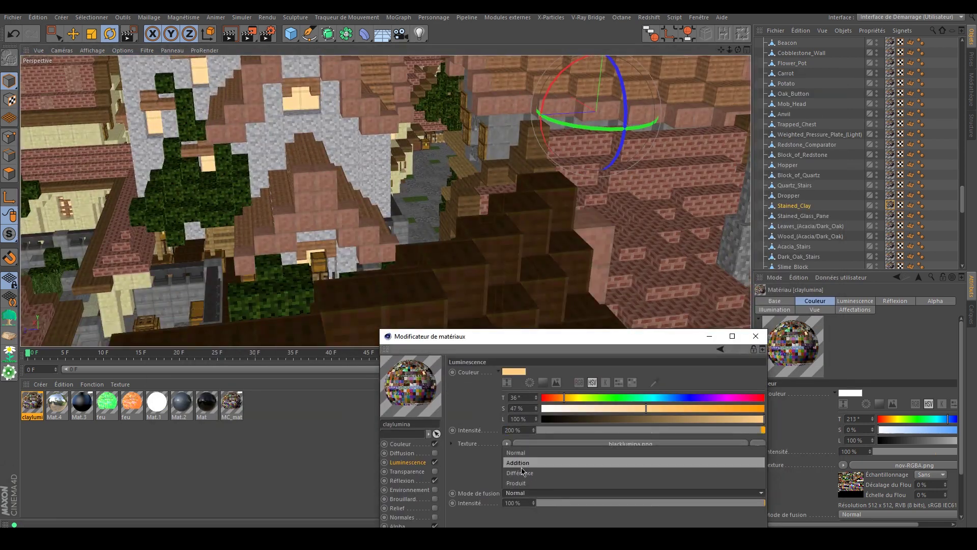
{"action": "left_click", "coordinate": [756, 336]}
Return to the wide camera view, relight the scene and preview-render a region.
{"action": "scroll", "coordinate": [885, 153], "scroll_direction": "up", "scroll_amount": 10}
{"action": "left_click", "coordinate": [885, 82]}
{"action": "left_click", "coordinate": [882, 62]}
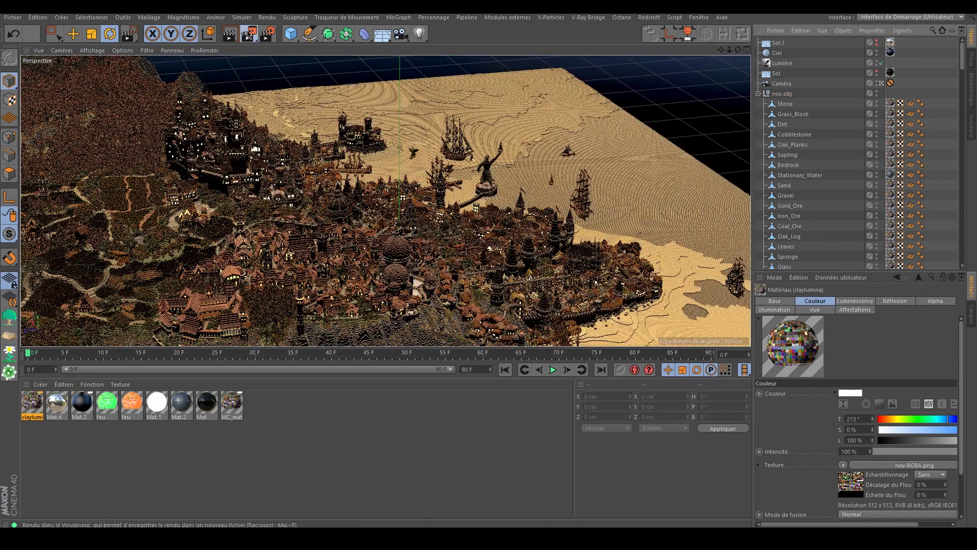
{"action": "left_click_drag", "start_coordinate": [145, 257], "coordinate": [260, 329]}
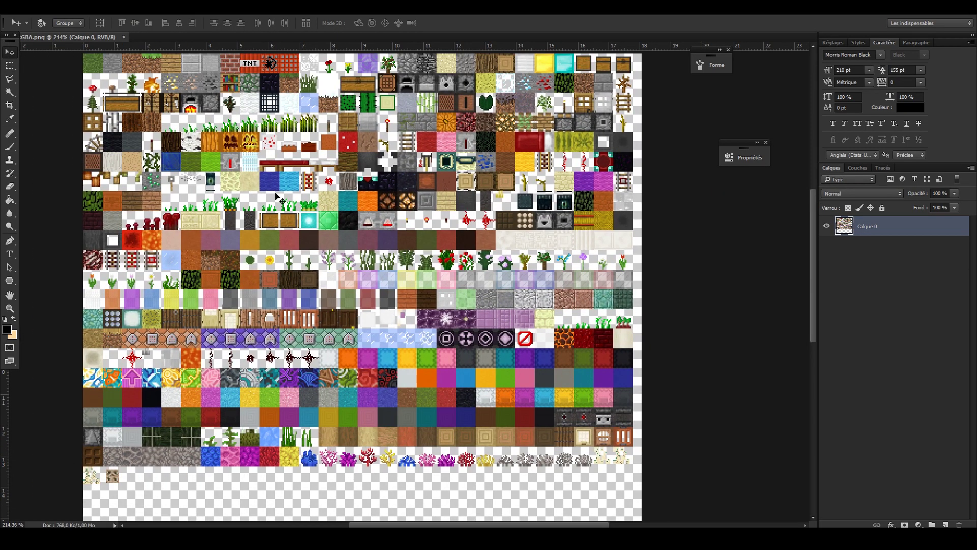
In Photoshop, select the black wool tile, save it as PNG 'wool', and quit.
{"action": "scroll", "coordinate": [97, 133], "scroll_direction": "up", "scroll_amount": 5, "text": "alt"}
{"action": "scroll", "coordinate": [97, 134], "scroll_direction": "up", "scroll_amount": 5, "text": "alt"}
{"action": "key", "text": "m"}
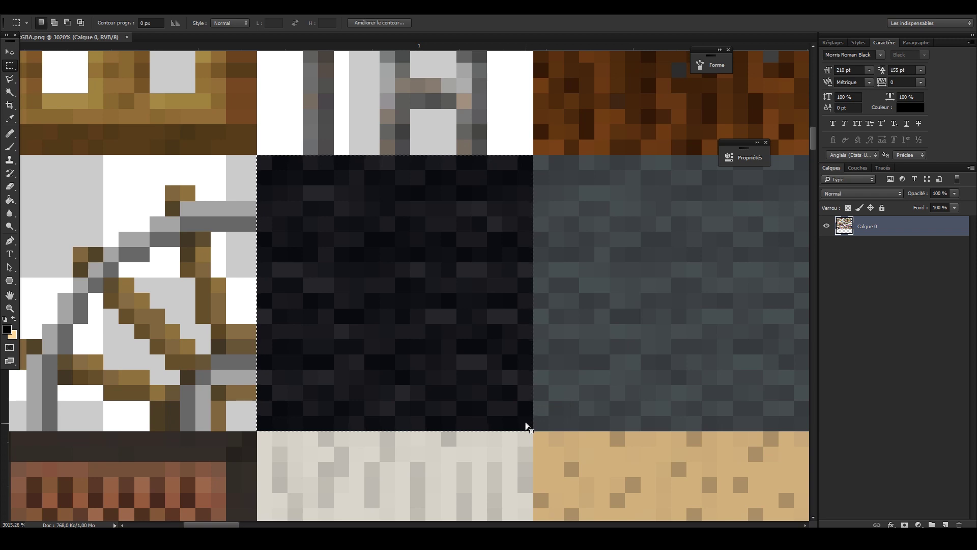
{"action": "left_click", "coordinate": [384, 326]}
{"action": "key", "text": "ctrl+shift+s"}
{"action": "type", "text": "wool"}
{"action": "key", "text": "Return"}
{"action": "left_click", "coordinate": [530, 171]}
{"action": "key", "text": "ctrl+q"}
{"action": "left_click", "coordinate": [490, 203]}
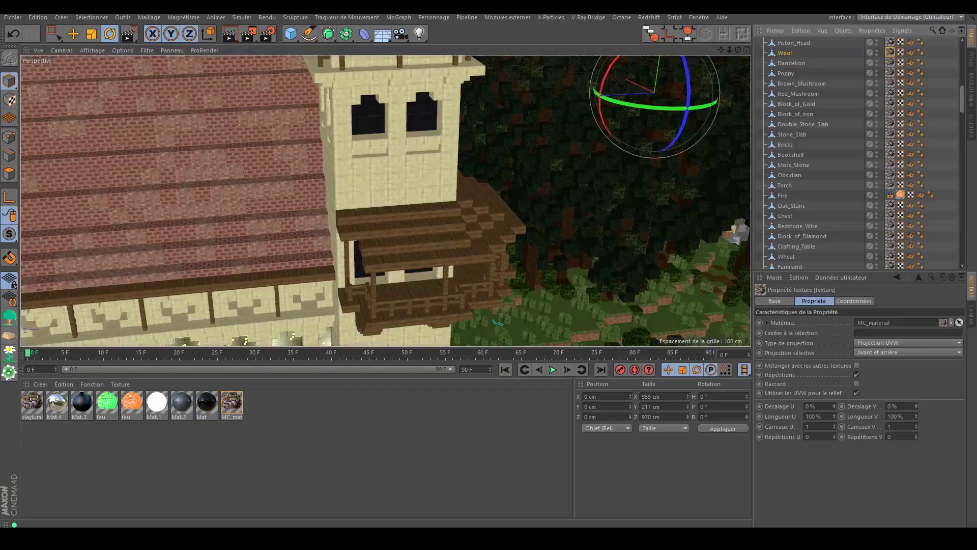
Copy MC_material onto the Wool tag, load woolpng.png as its luminance texture, and save.
{"action": "left_click_drag", "start_coordinate": [236, 404], "coordinate": [28, 404], "text": "ctrl"}
{"action": "double_click", "coordinate": [891, 52]}
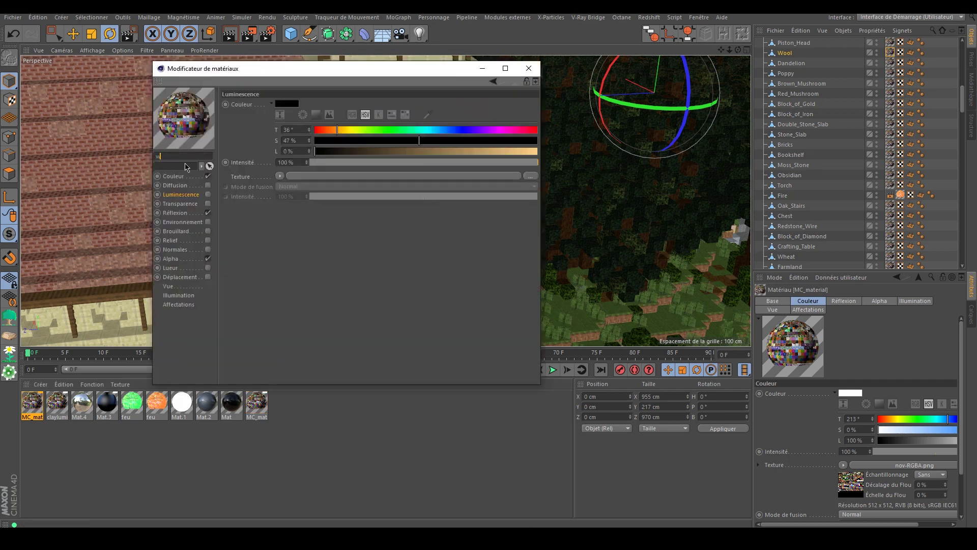
{"action": "type", "text": "woollumina"}
{"action": "left_click", "coordinate": [531, 176]}
{"action": "double_click", "coordinate": [526, 262]}
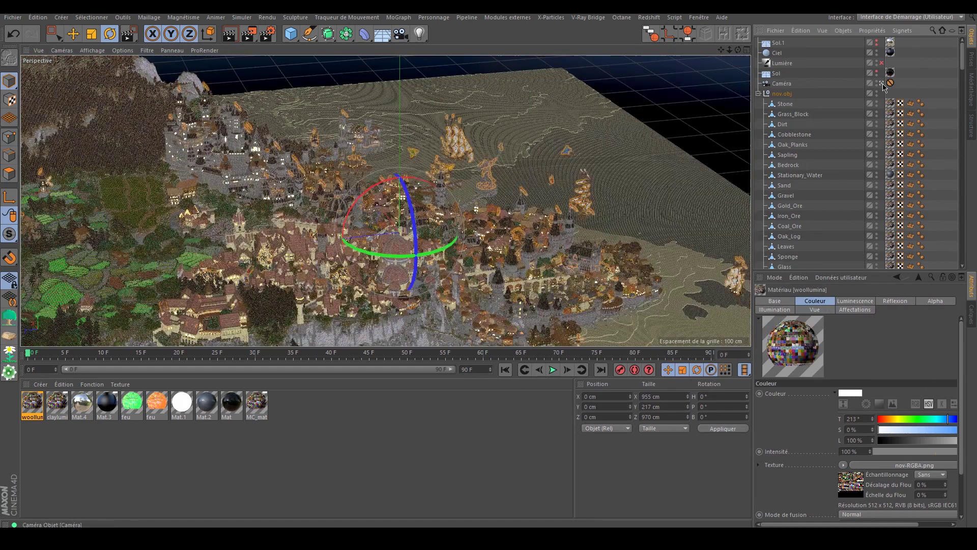
{"action": "key", "text": "ctrl+shift+a"}
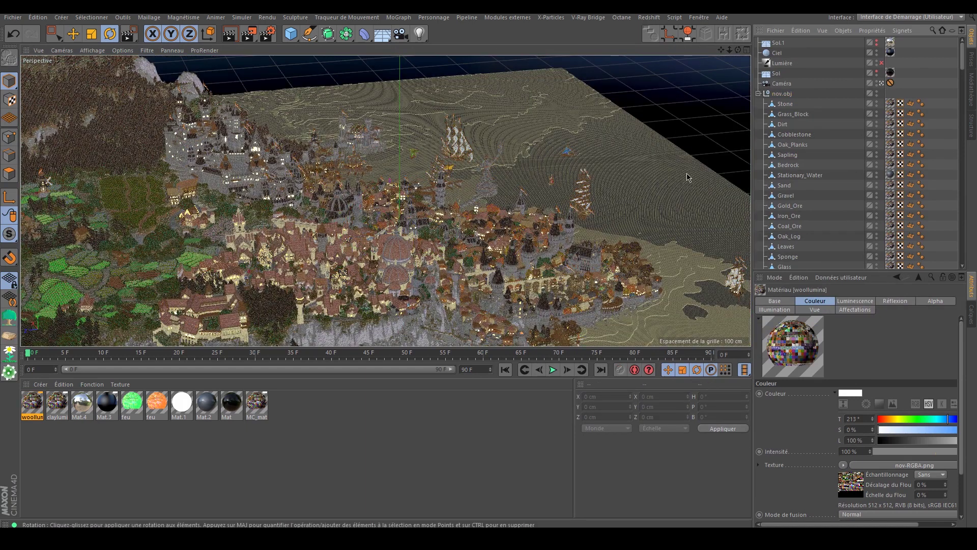
{"action": "key", "text": "ctrl+s"}
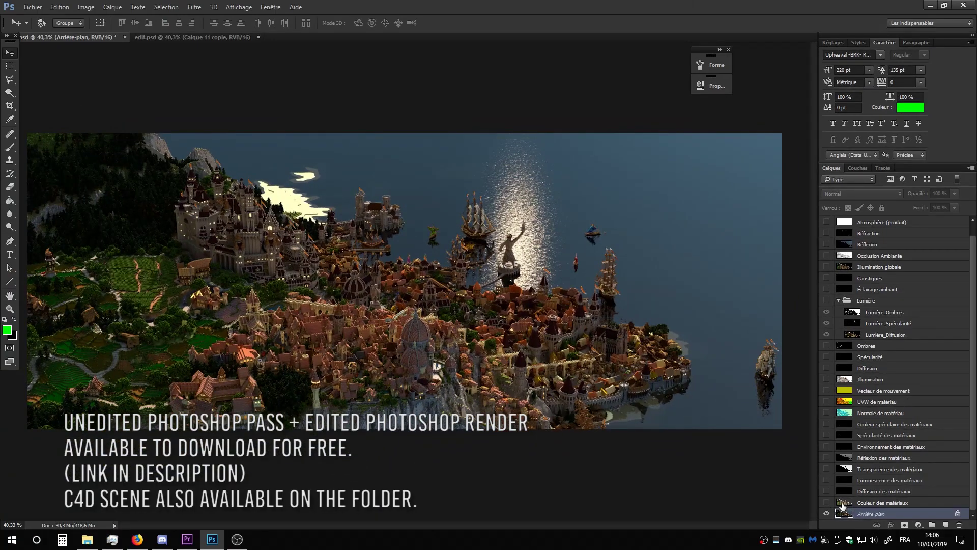
Switch to the edit.psd cloud composite and scroll through its layers.
{"action": "scroll", "coordinate": [852, 494], "scroll_direction": "up", "scroll_amount": 1}
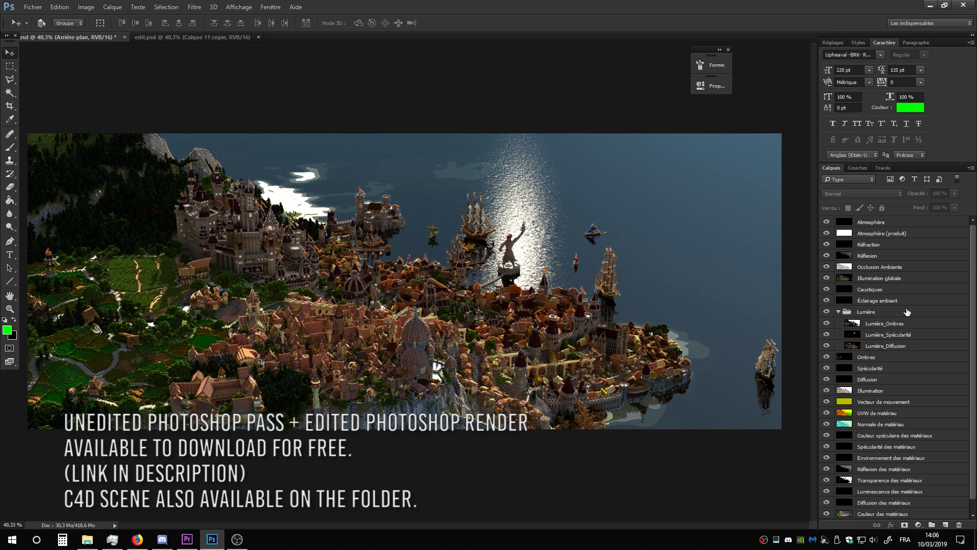
{"action": "left_click", "coordinate": [192, 37]}
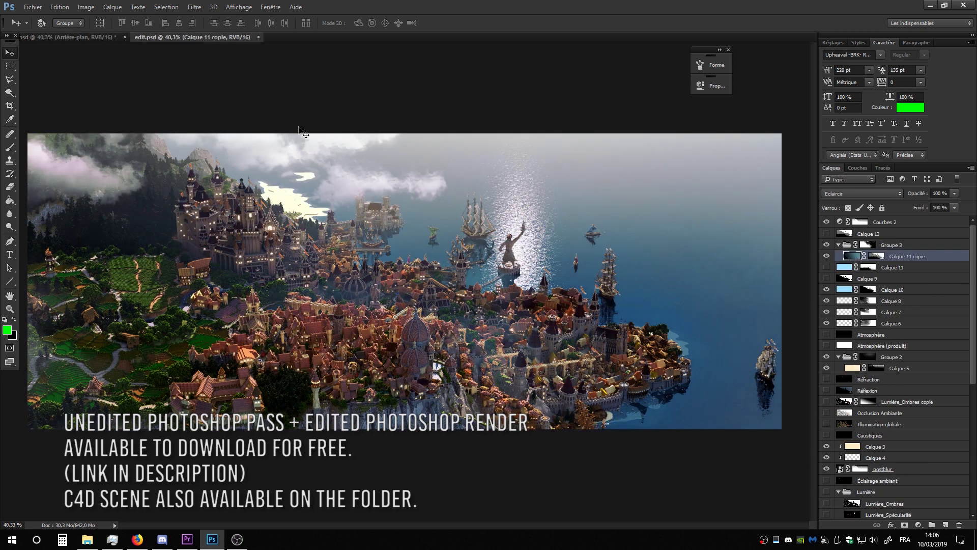
{"action": "scroll", "coordinate": [881, 427], "scroll_direction": "down", "scroll_amount": 2}
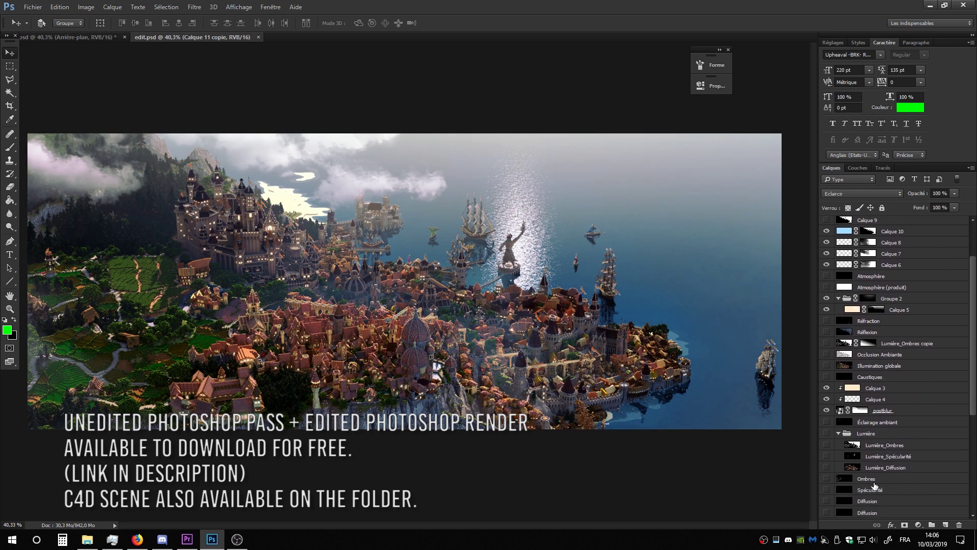
{"action": "scroll", "coordinate": [879, 443], "scroll_direction": "down", "scroll_amount": 2}
{"action": "scroll", "coordinate": [877, 459], "scroll_direction": "down", "scroll_amount": 2}
{"action": "scroll", "coordinate": [874, 488], "scroll_direction": "down", "scroll_amount": 2}
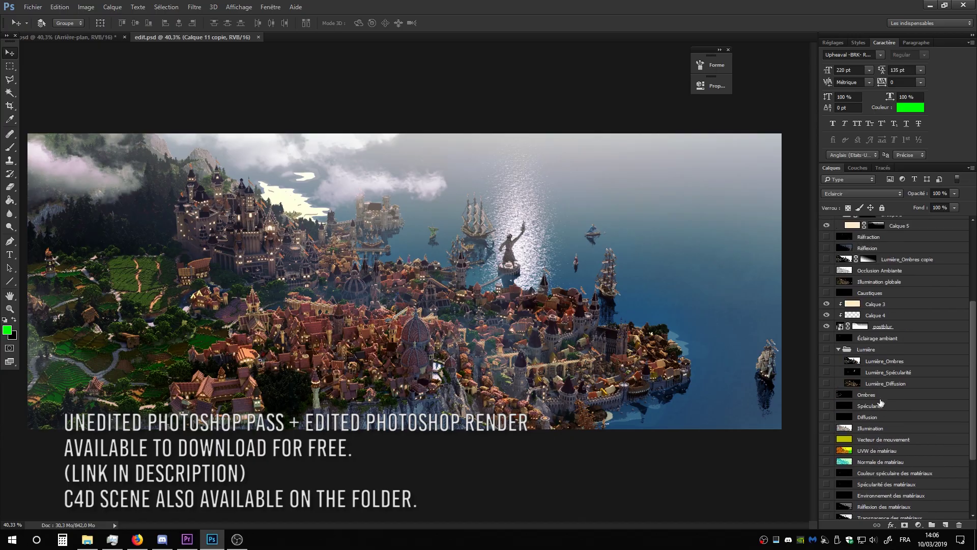